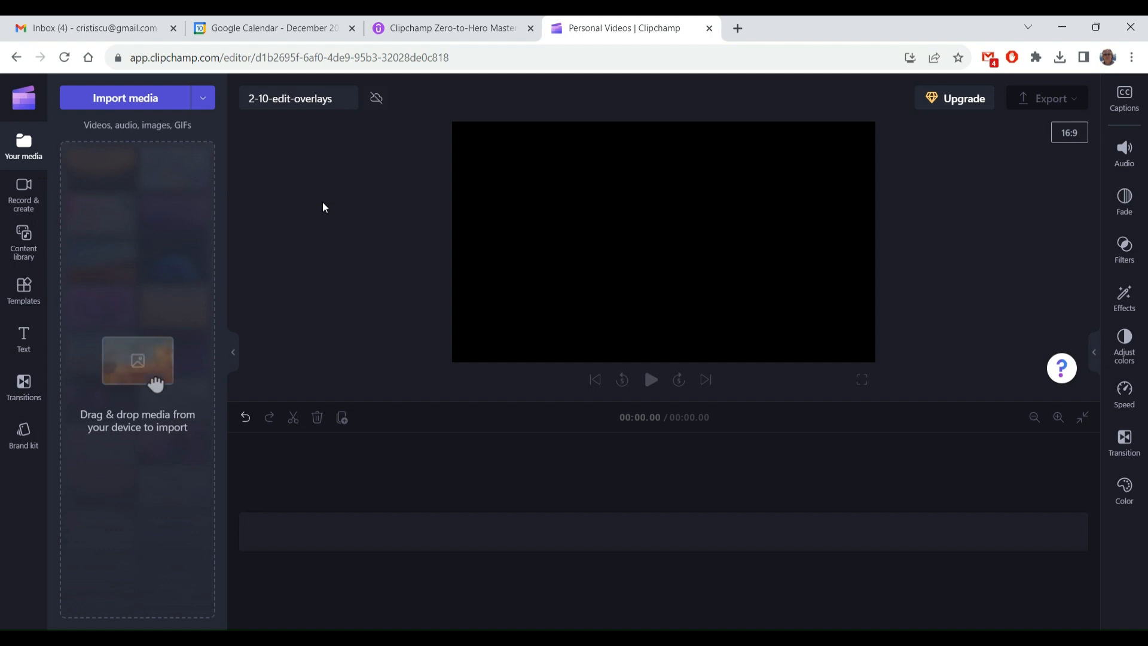
Step: Search the content library's videos for "Snow-covered mountains" and add the free 10-second clip to the timeline
left_click(24, 242)
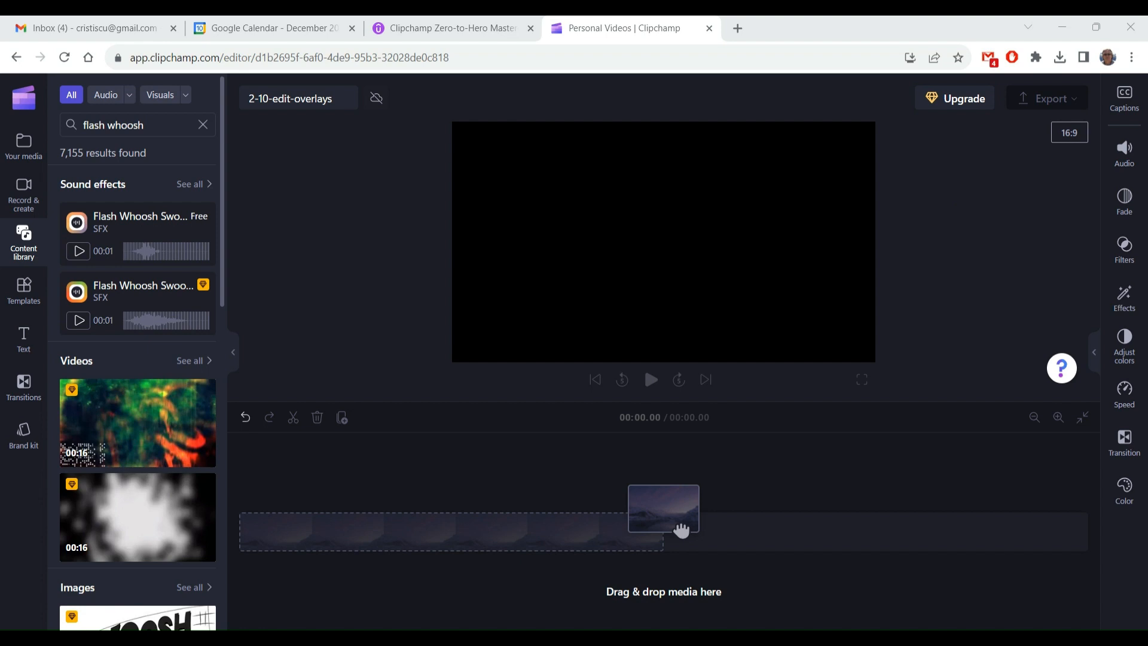
left_click(202, 124)
left_click(185, 96)
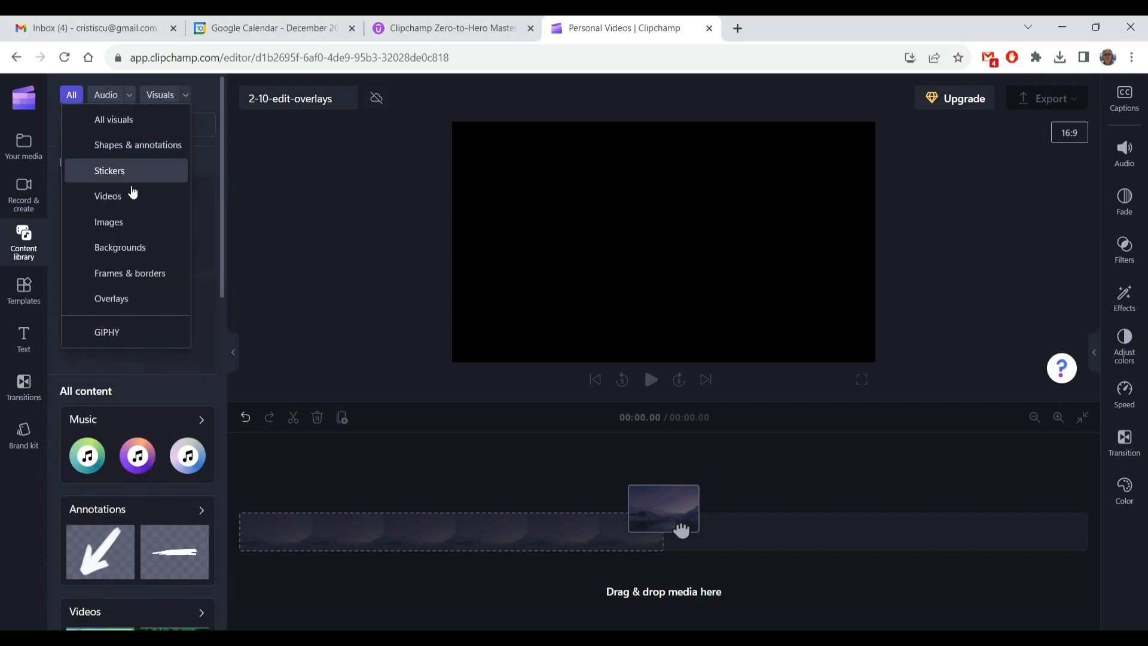
left_click(129, 196)
left_click(125, 125)
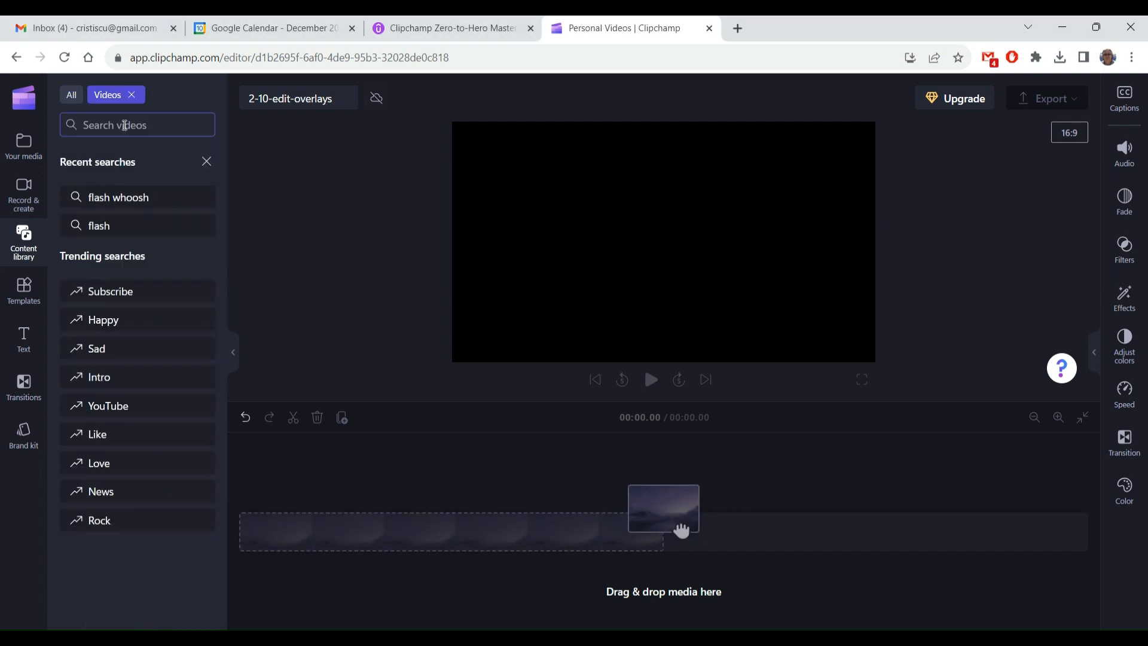
type("Snow-covered mountains")
key("Return")
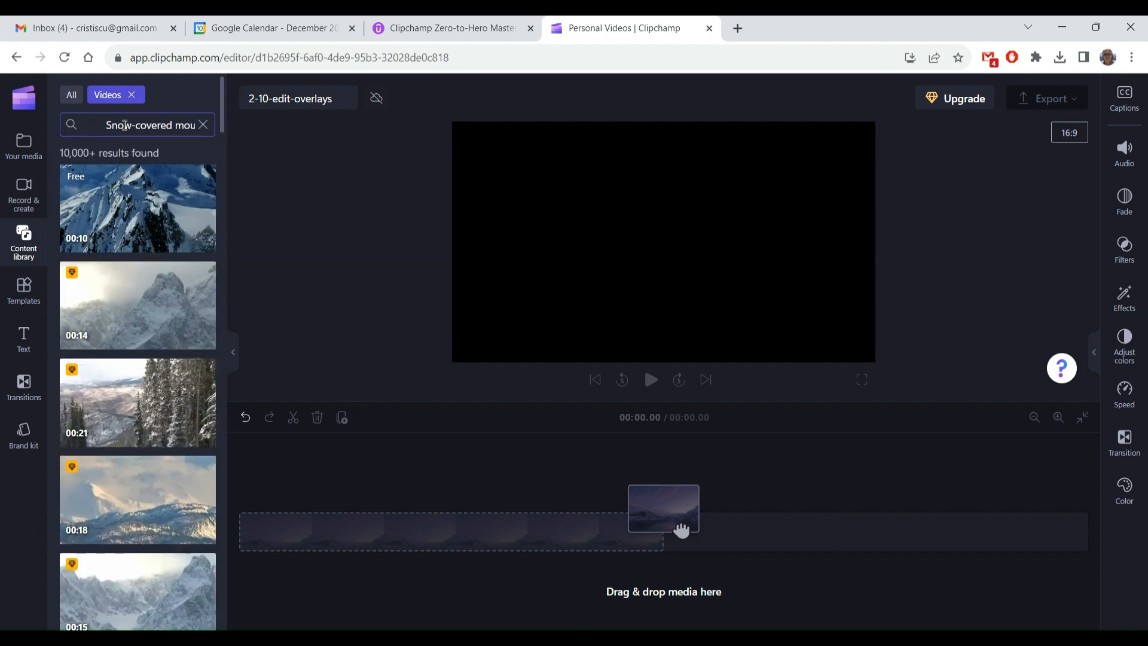
key("Delete")
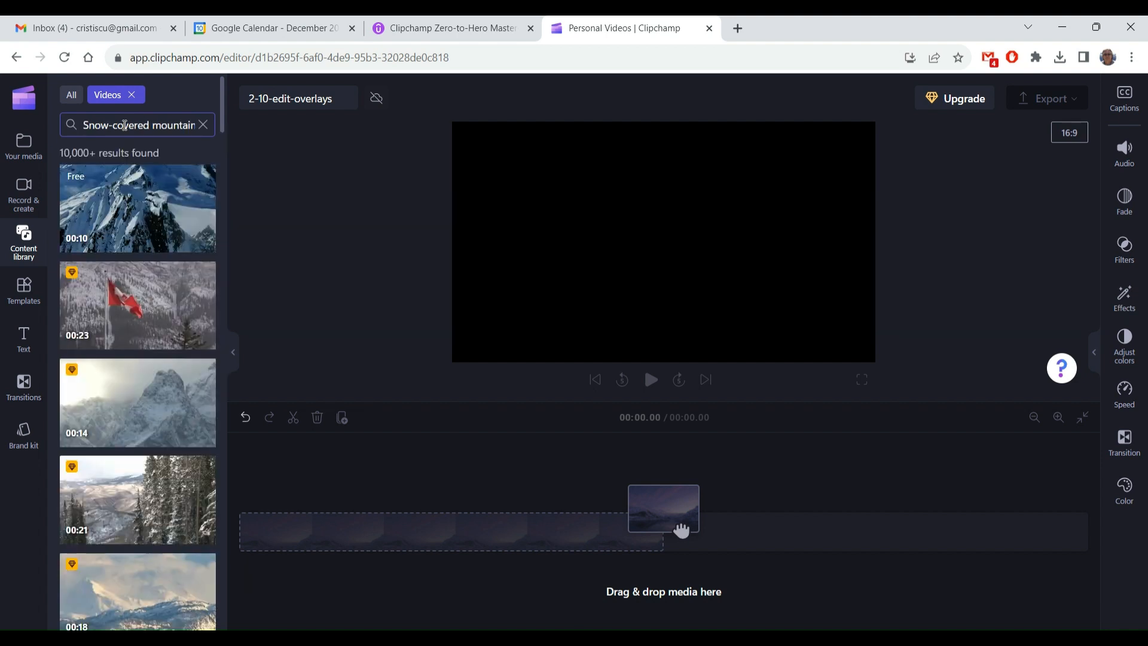
mouse_move(146, 197)
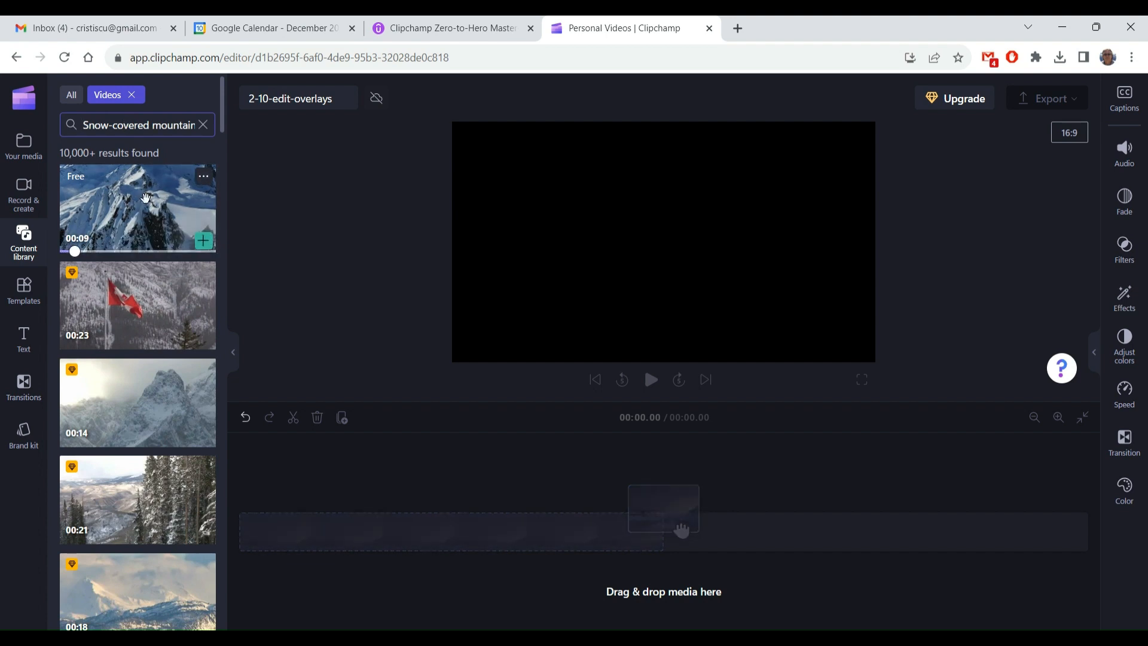
left_click(204, 241)
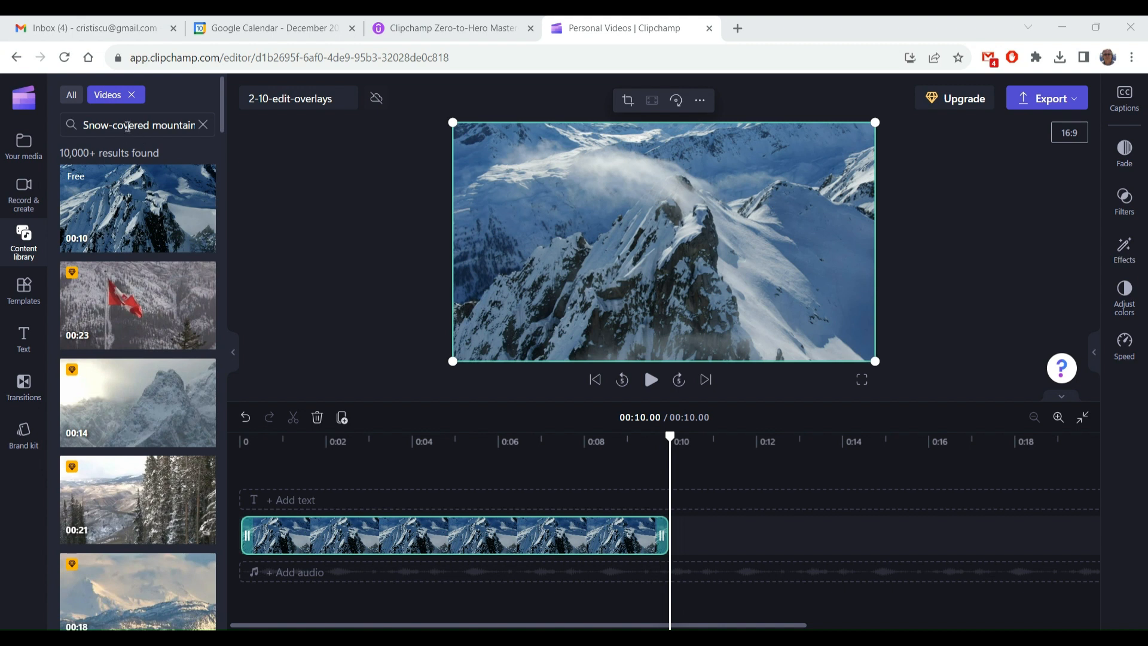
Step: Search the stock videos for "Waves rolling onto beach" and add the free 10-second clip after the mountain clip
left_click(284, 150)
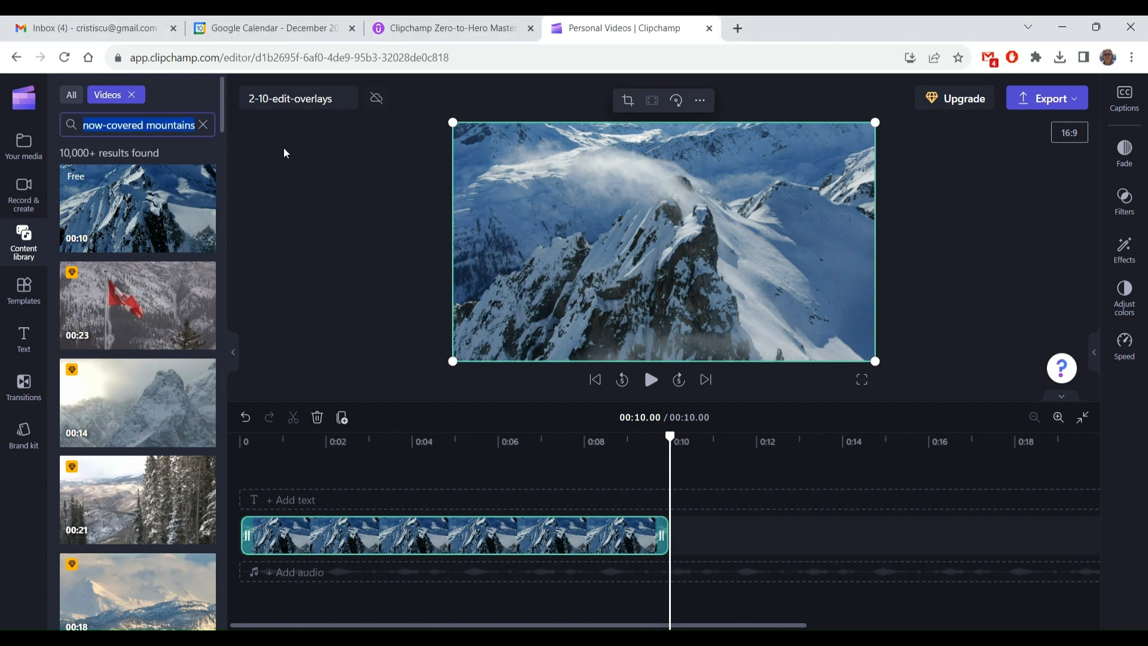
key("ctrl+a")
type("Waves rolling onto beach")
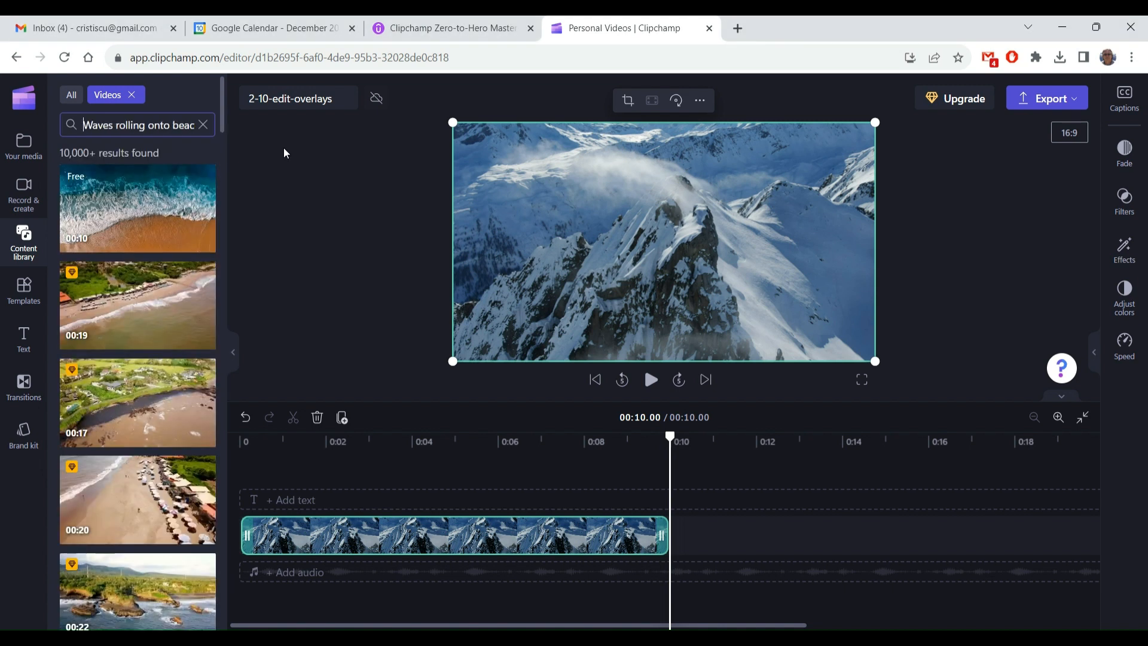
mouse_move(195, 232)
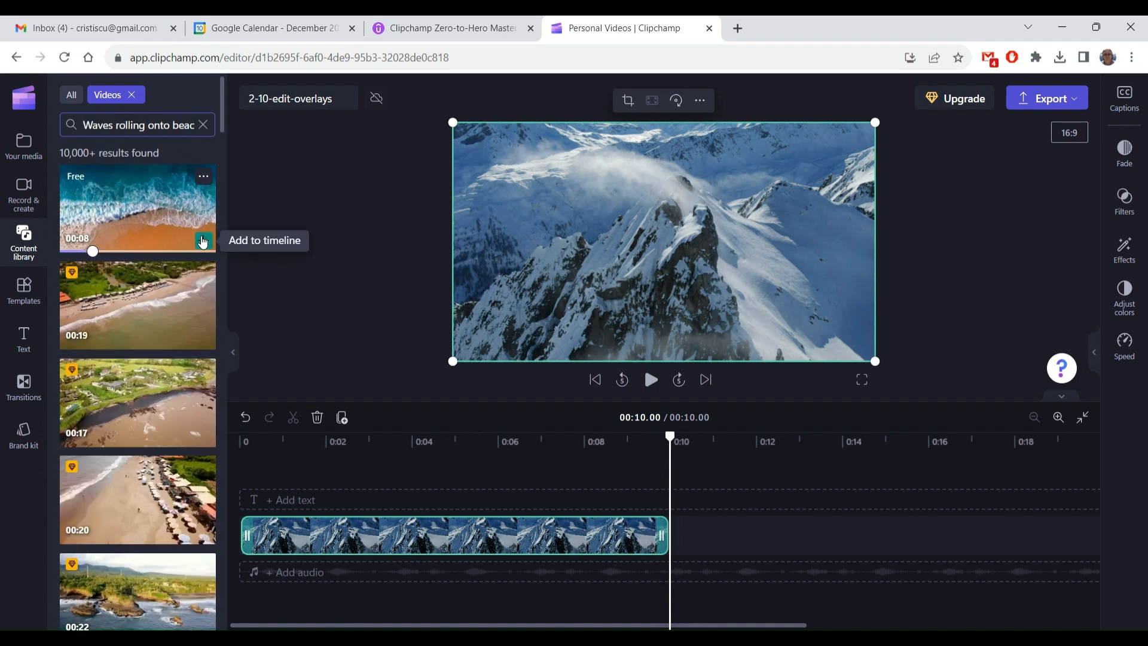
left_click(202, 240)
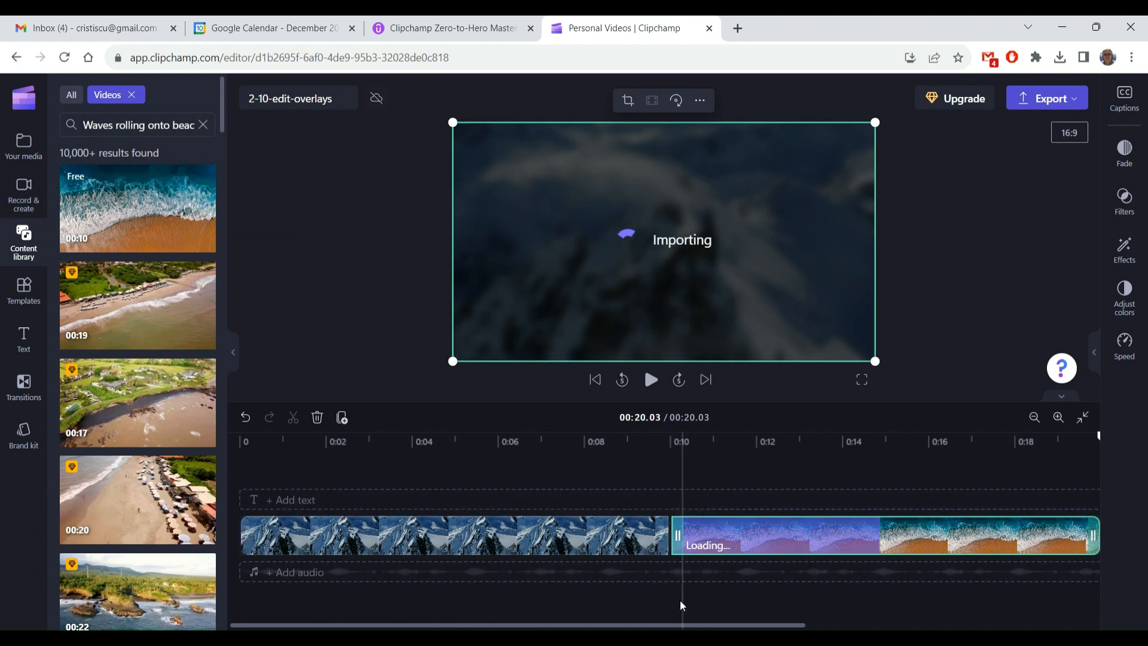
left_click_drag(684, 624, 581, 618)
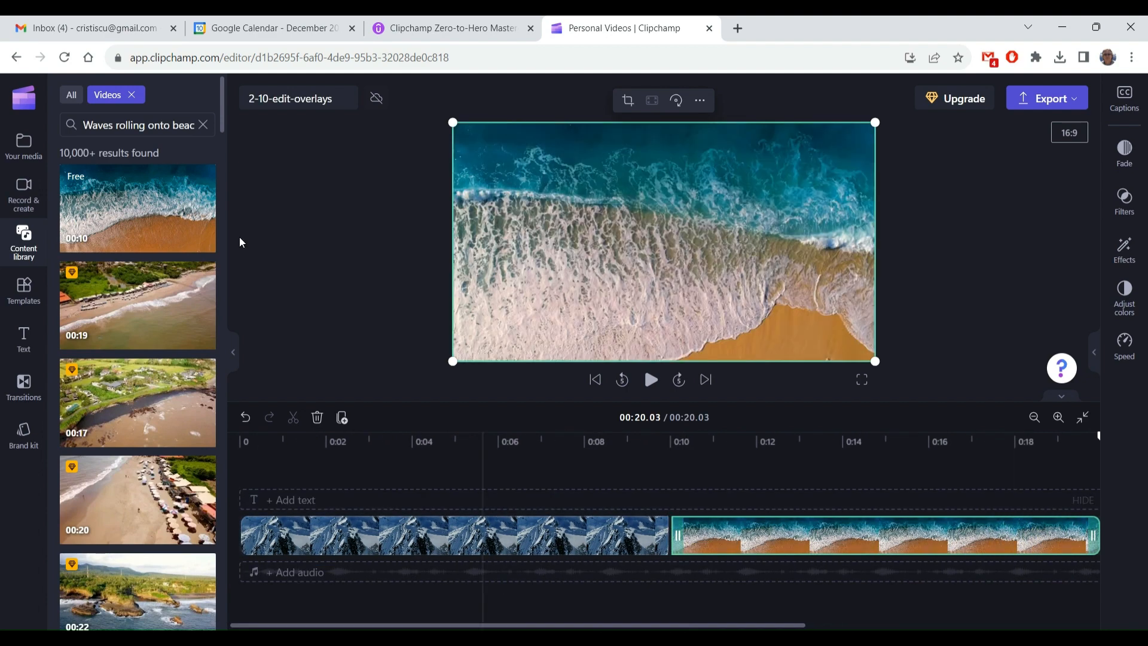
Step: Check the two imported clips in the project's media and collapse the media pane
left_click(29, 158)
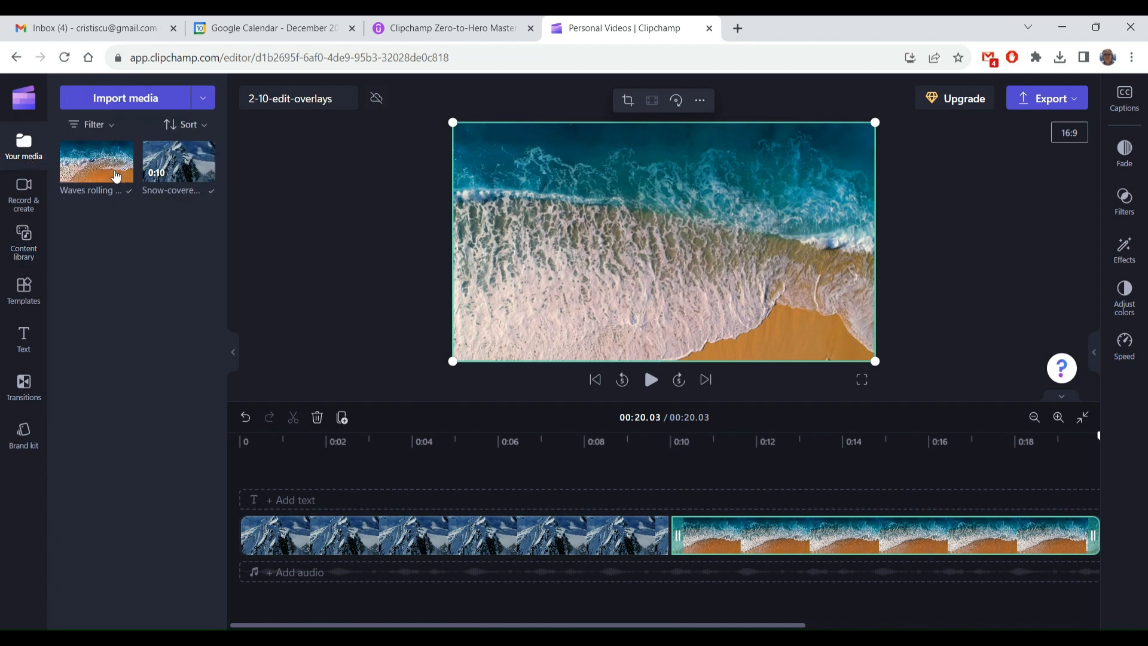
mouse_move(192, 152)
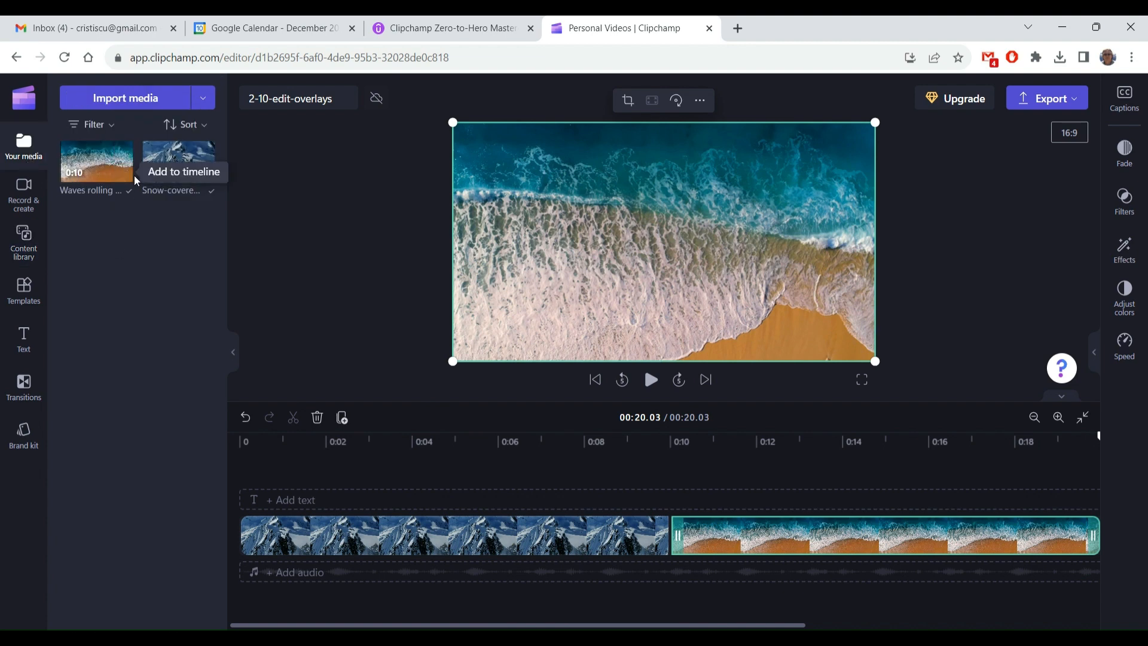
left_click(234, 353)
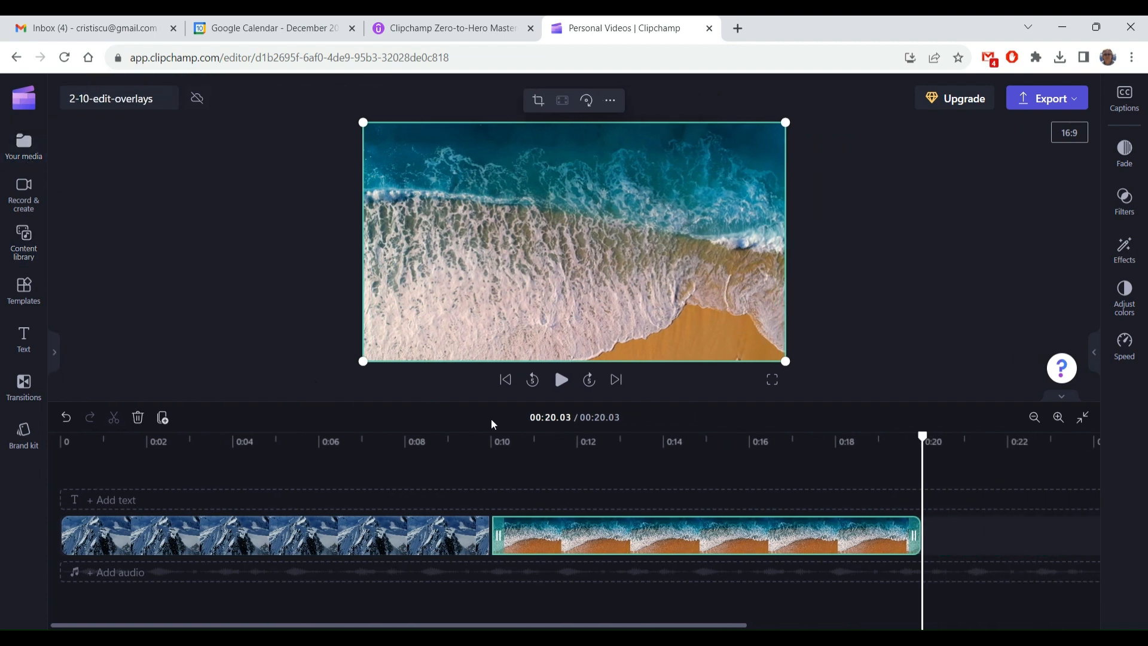
Step: Play the timeline from about 7 seconds across the cut between the mountain and beach clips
left_click(374, 481)
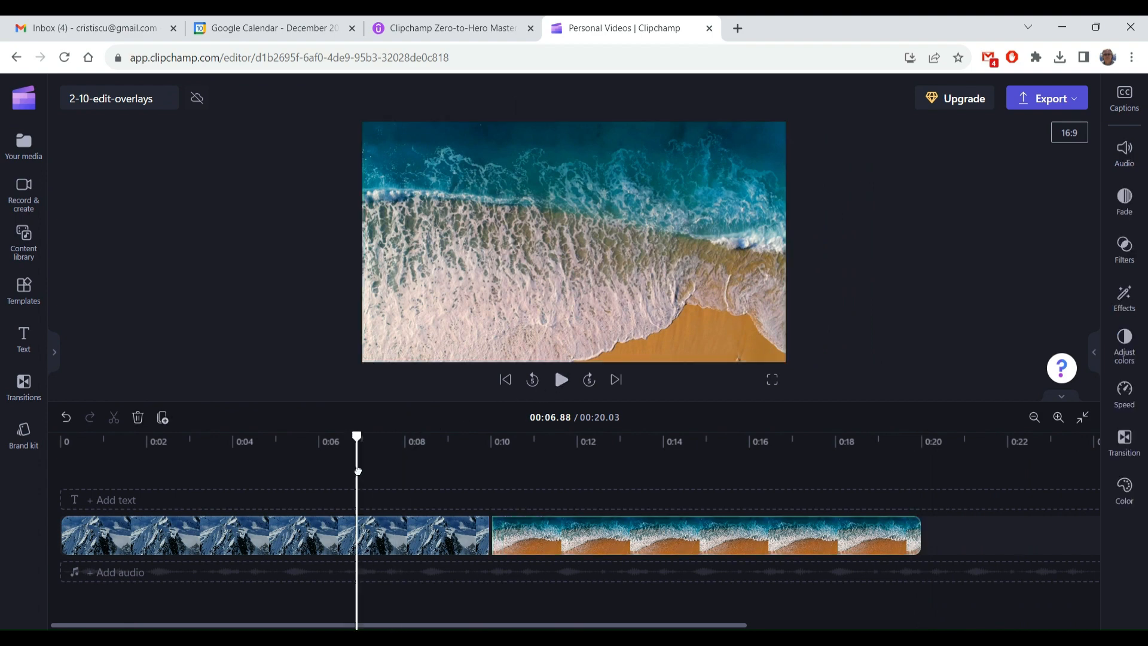
left_click(561, 380)
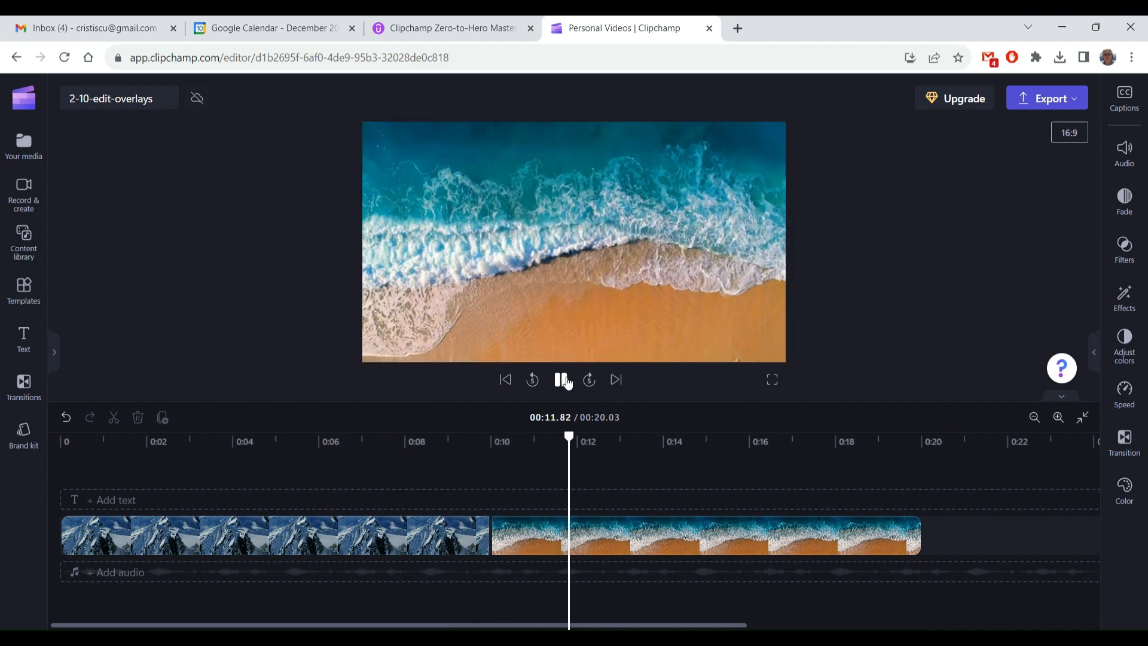
left_click(566, 382)
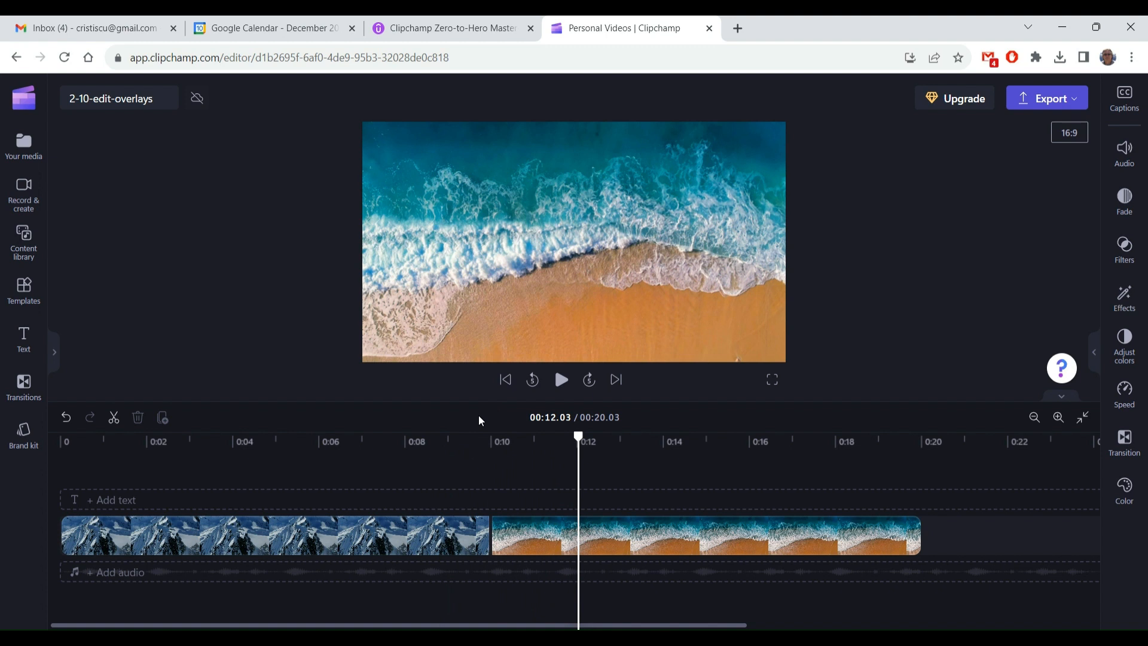
Step: Move the beach clip onto its own track above the mountain clip, starting at 0 seconds
left_click(614, 543)
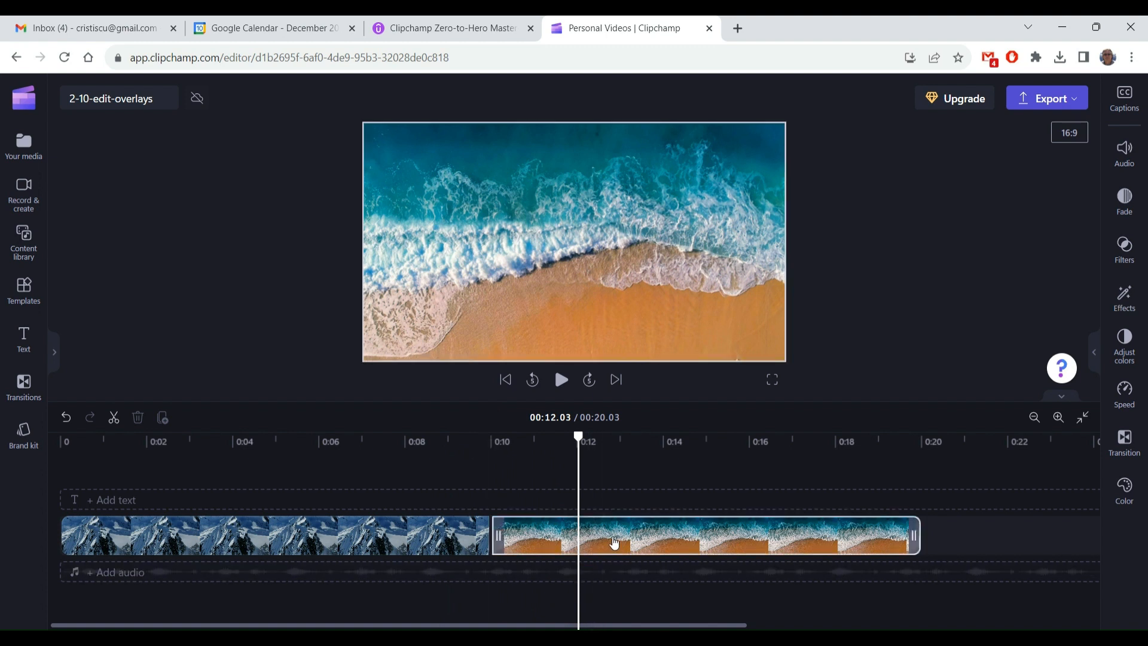
left_click_drag(614, 543, 195, 578)
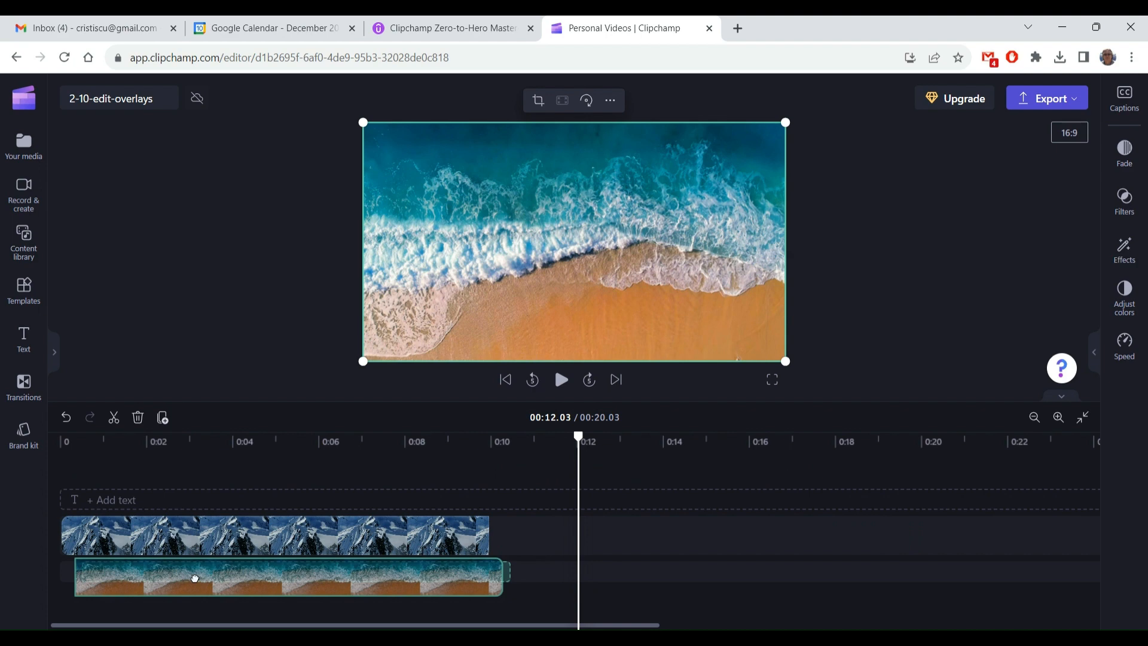
left_click_drag(195, 579, 170, 502)
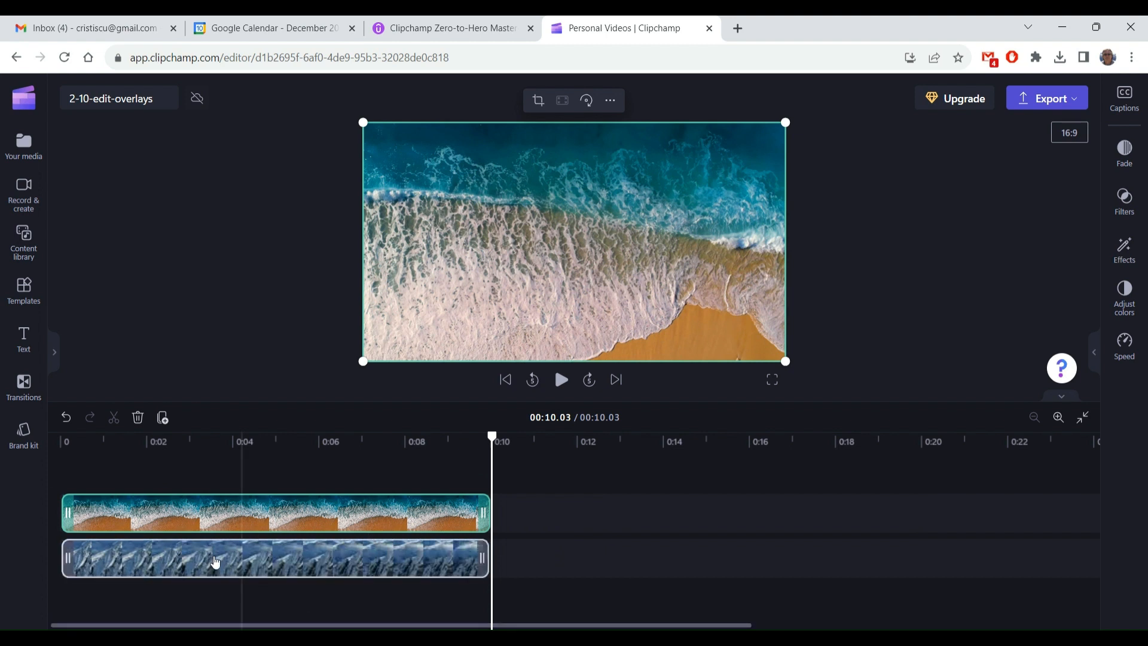
left_click(216, 561)
left_click(225, 530)
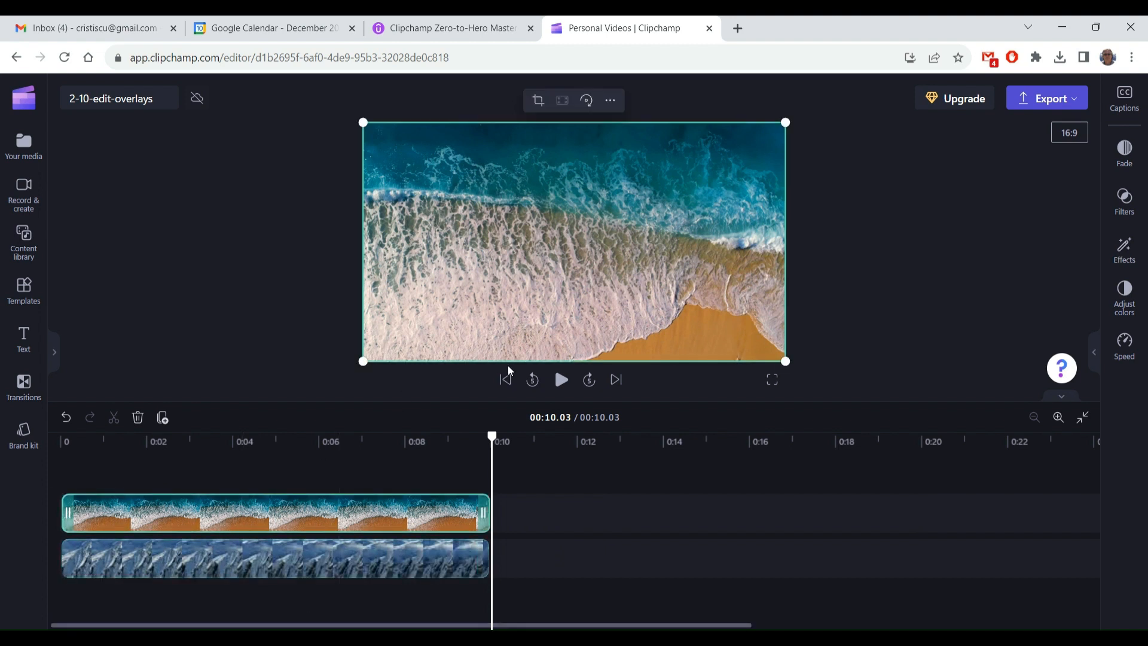
Step: Split the beach clip at 00:02.52 and shift its second part to start at about 4 seconds
left_click(506, 381)
left_click(561, 380)
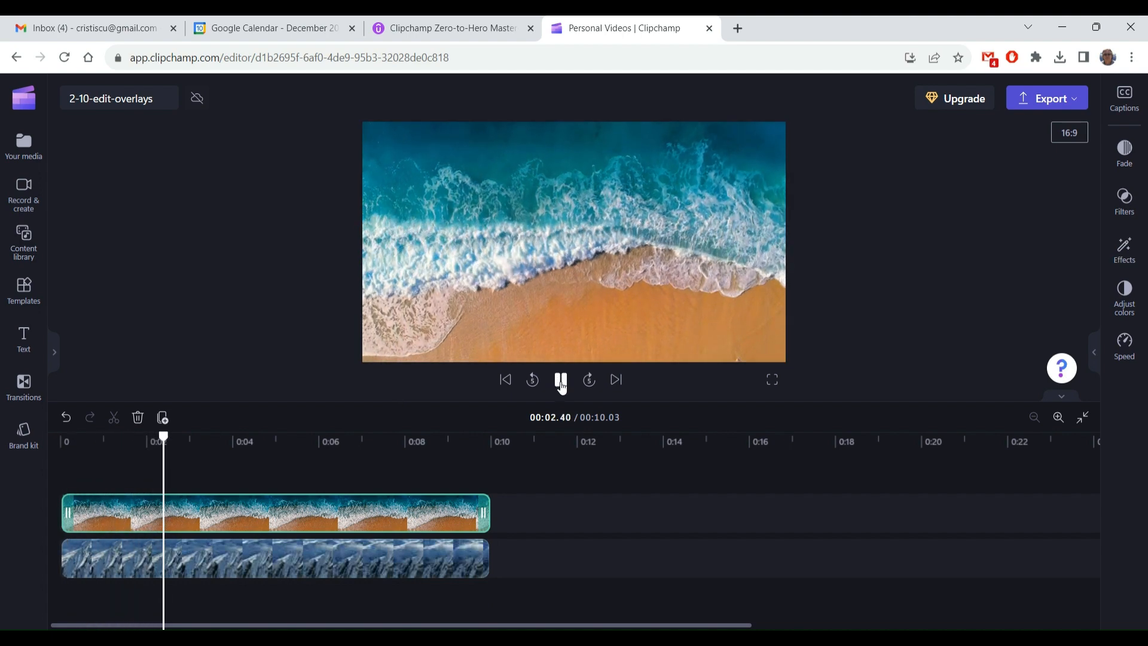
left_click(561, 381)
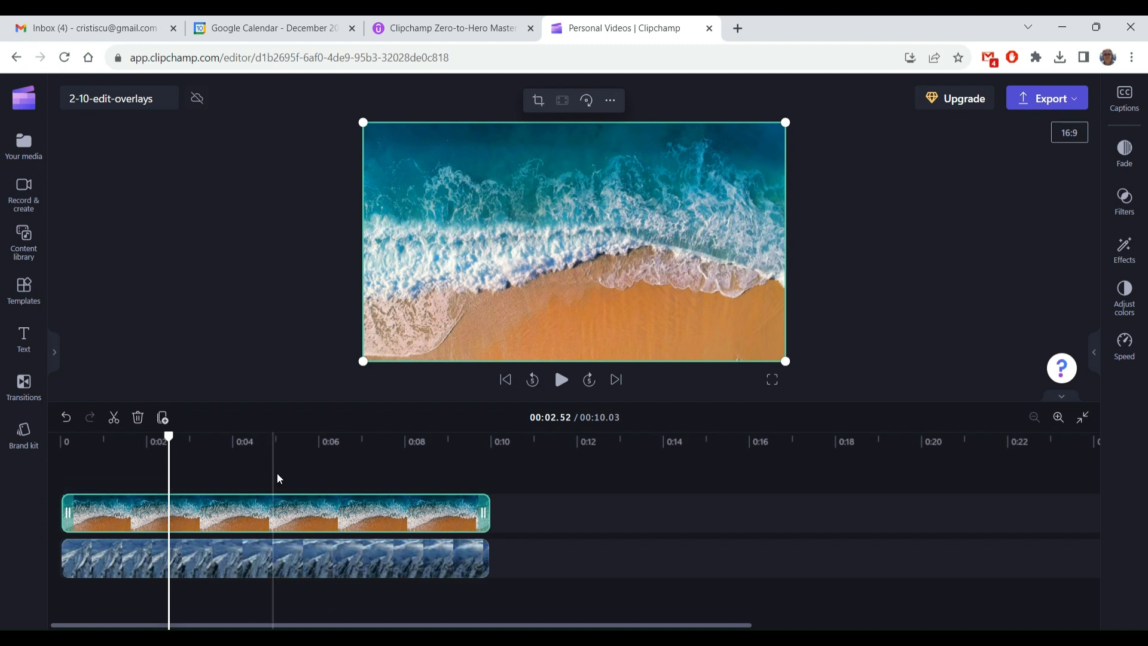
left_click(114, 417)
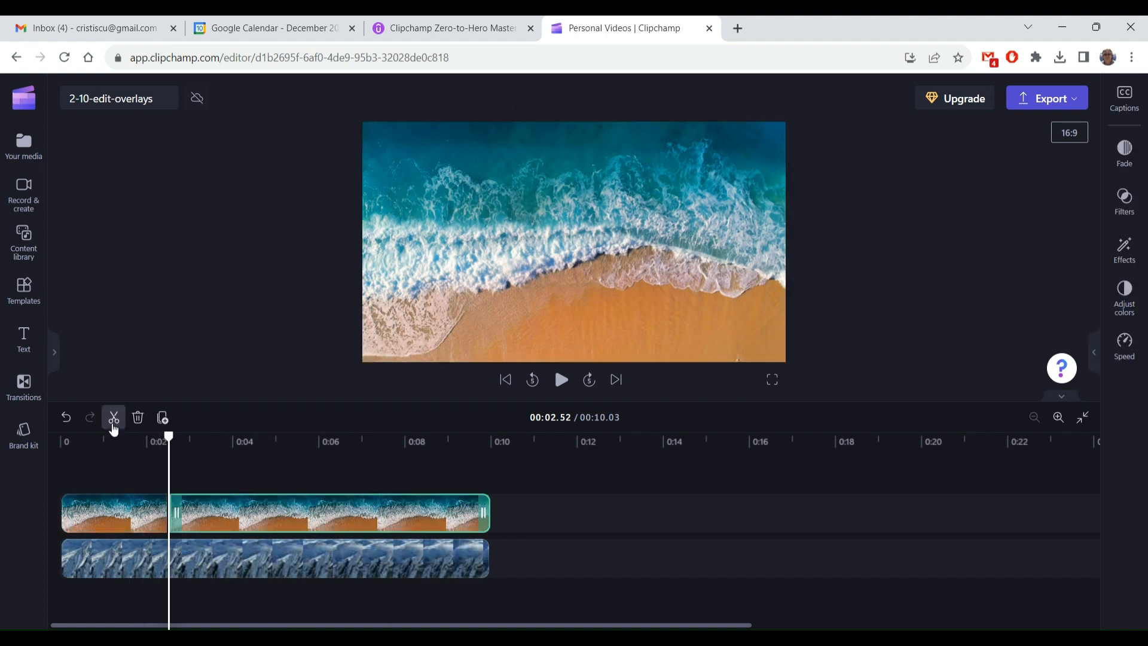
left_click_drag(267, 508, 326, 510)
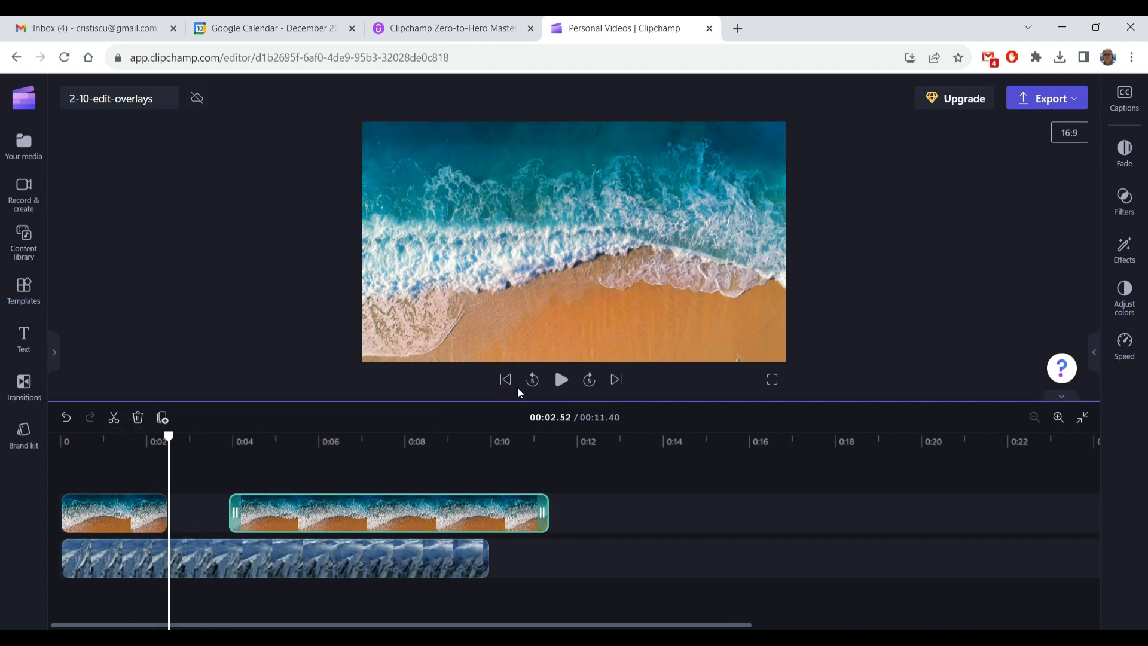
Step: Play the timeline from the start through the gap between the two beach clip parts
left_click(532, 379)
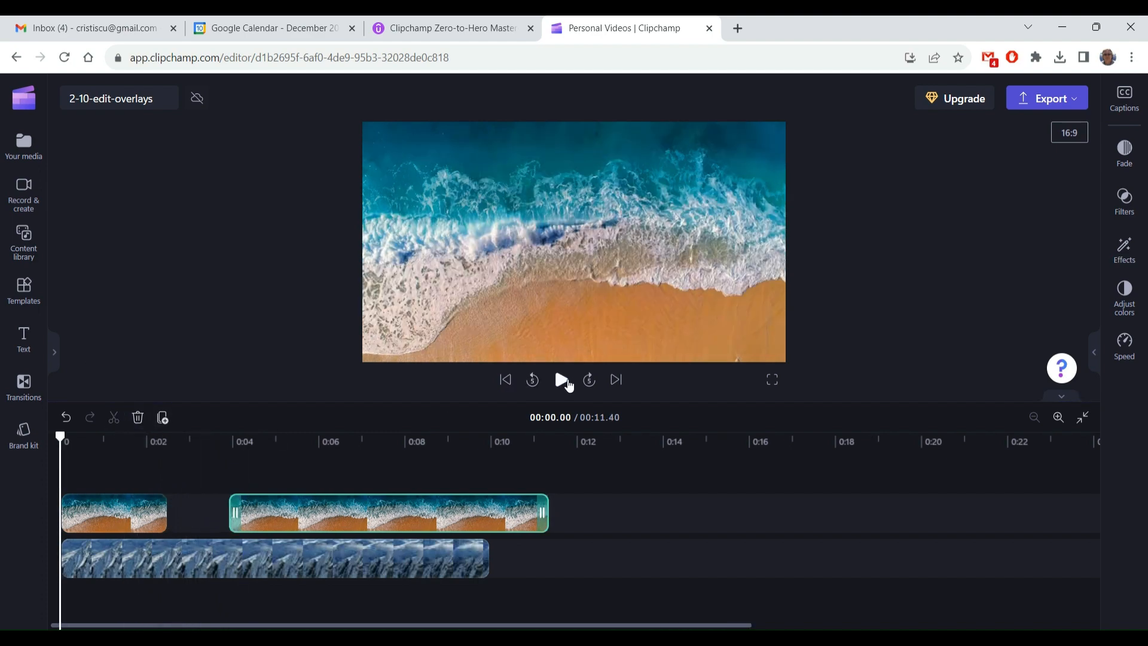
left_click(563, 381)
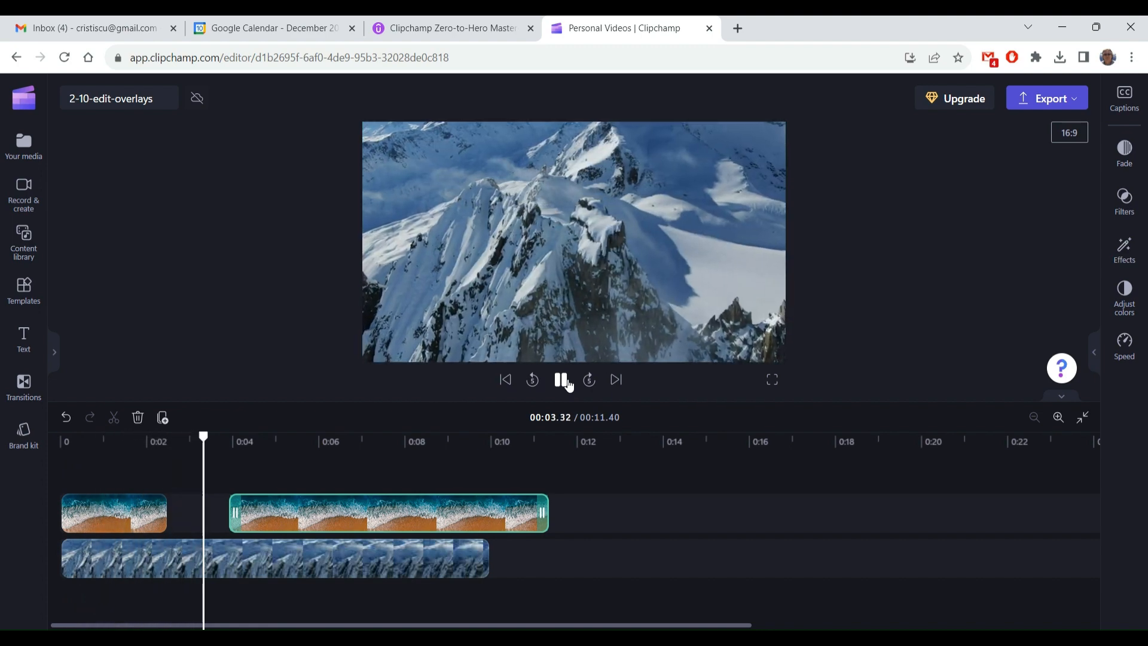
left_click(563, 381)
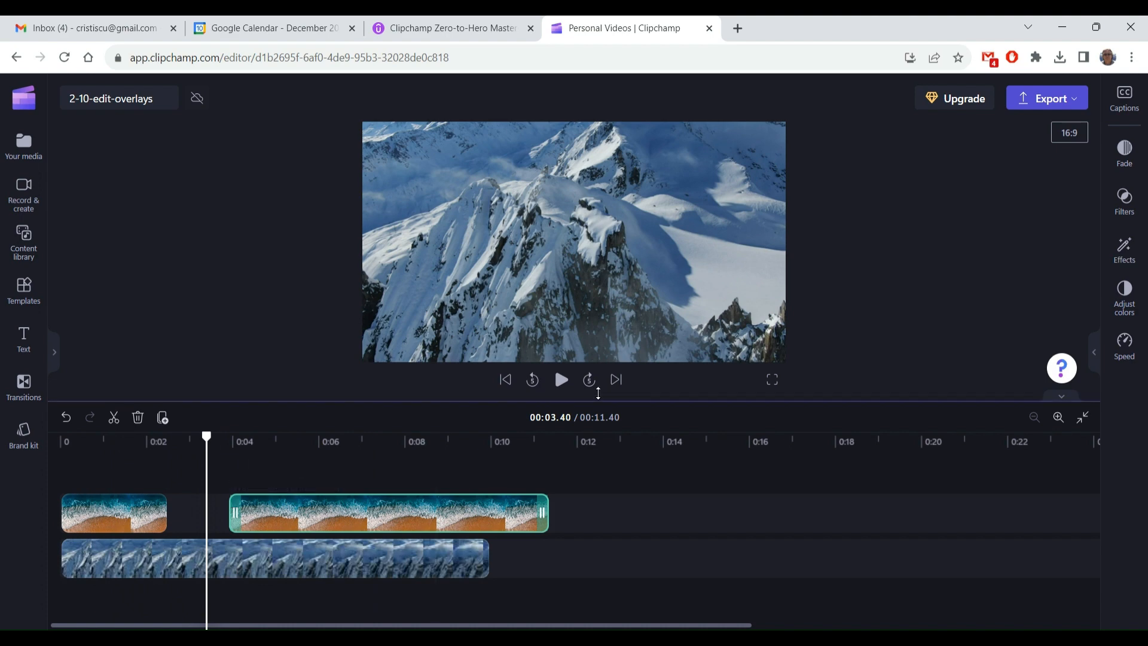
left_click(562, 380)
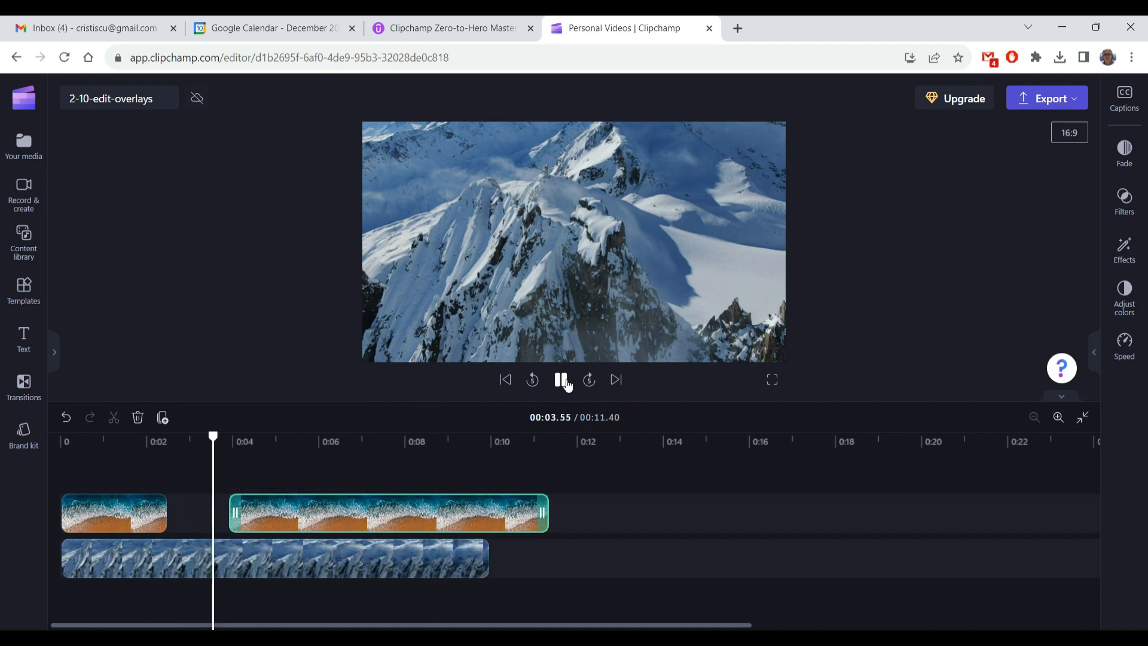
left_click(563, 380)
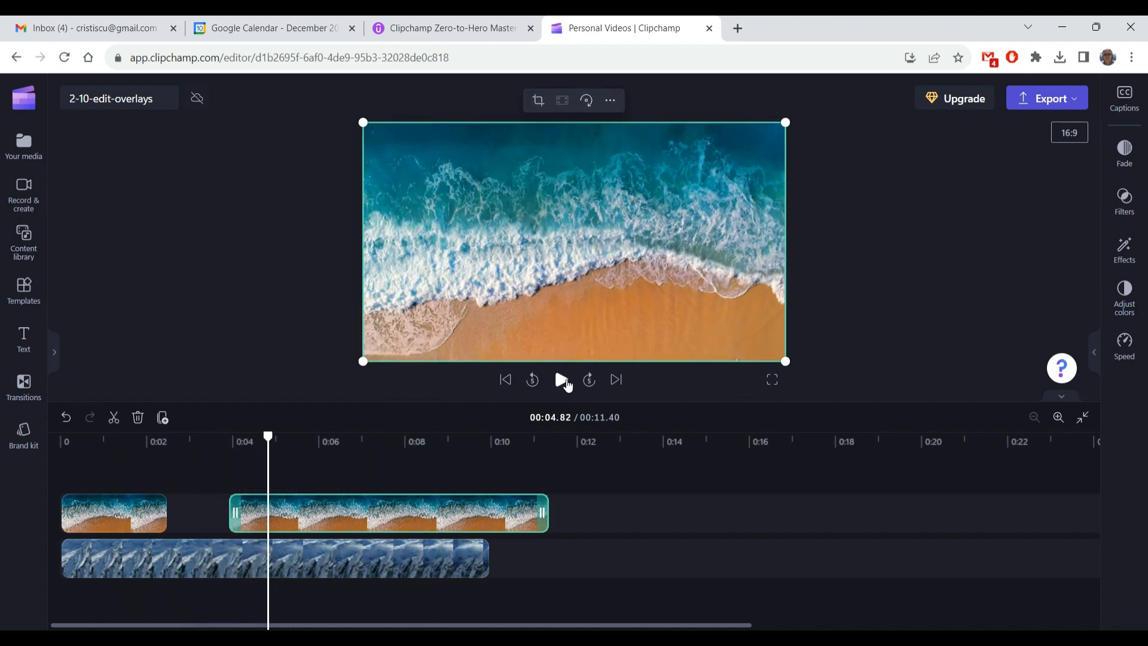
Step: Offset the second beach part toward the lower right of the video frame and shift the mountain clip slightly upward
left_click(404, 573)
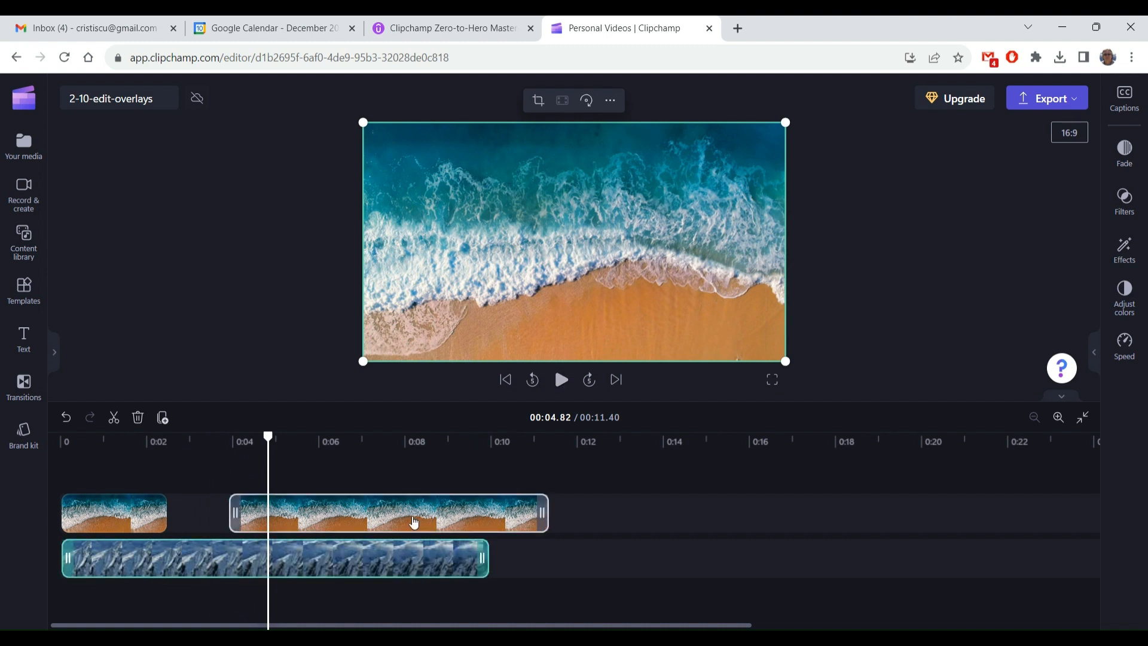
left_click(414, 523)
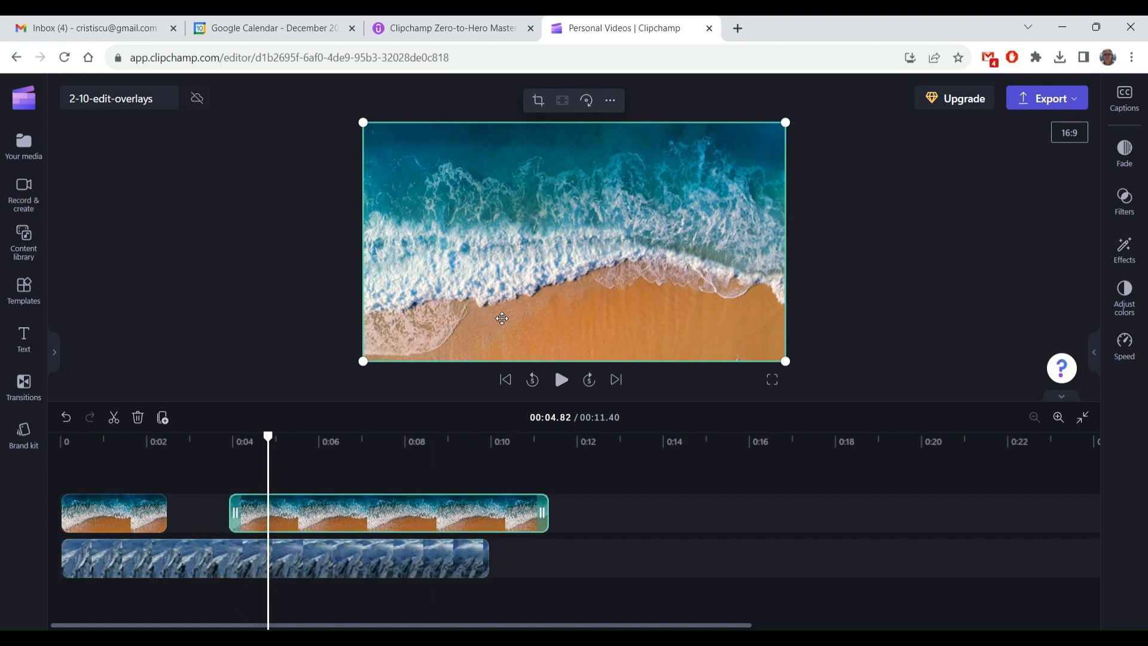
left_click_drag(501, 294, 619, 339)
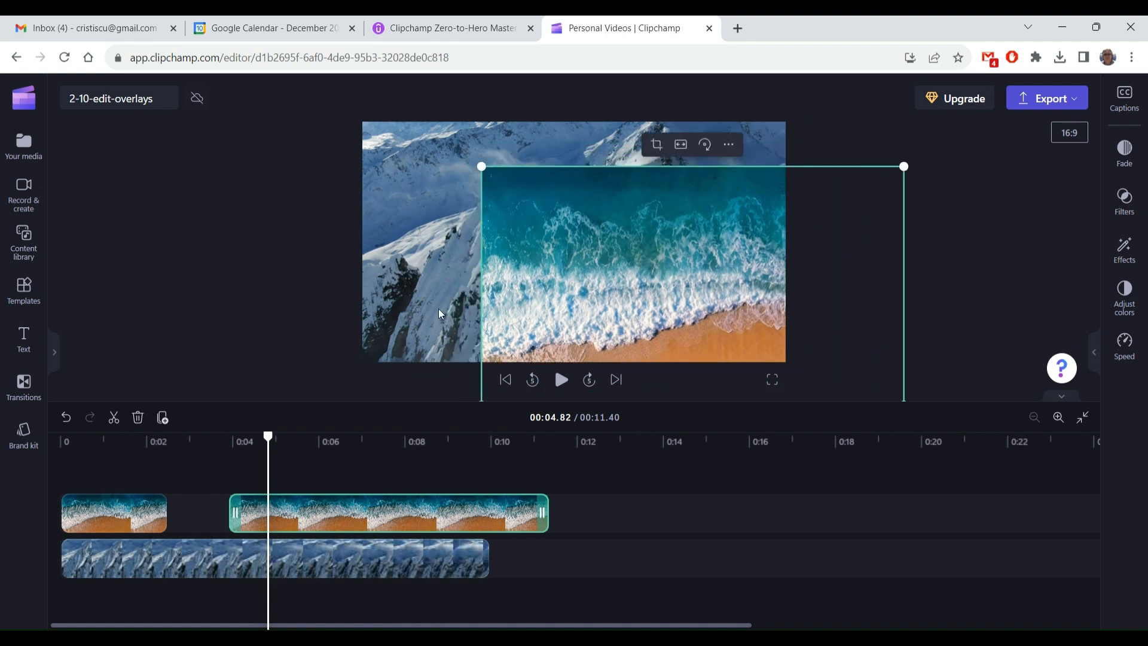
left_click(365, 563)
left_click_drag(414, 315, 414, 287)
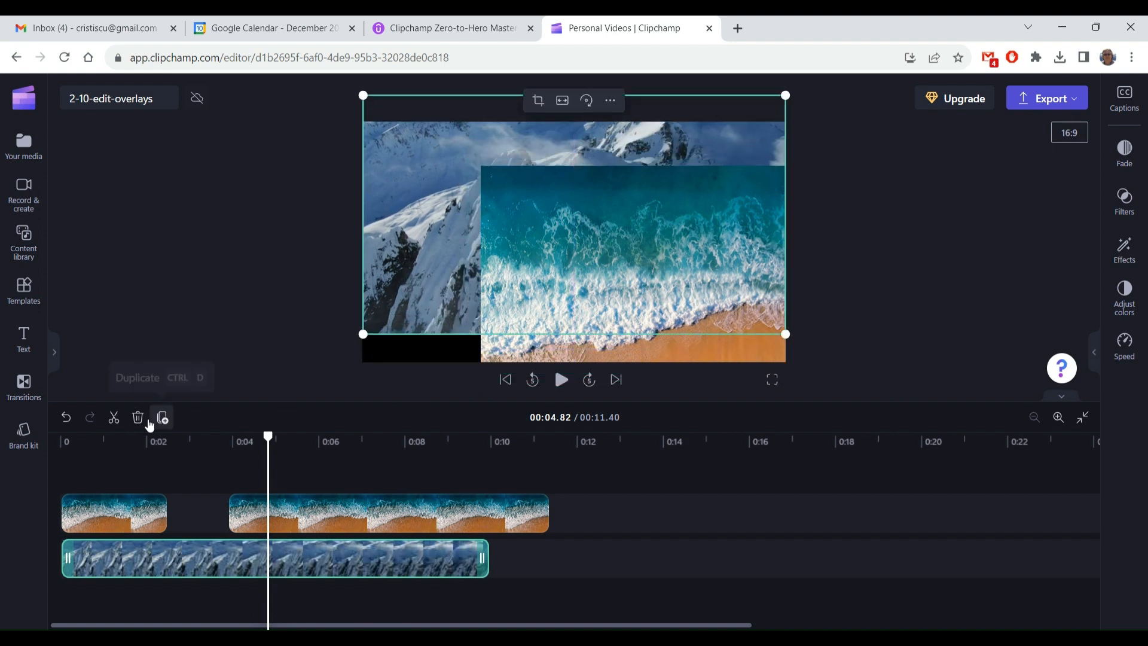
Step: Undo both frame offsets, the shift of the second beach part and the beach clip split
left_click(64, 426)
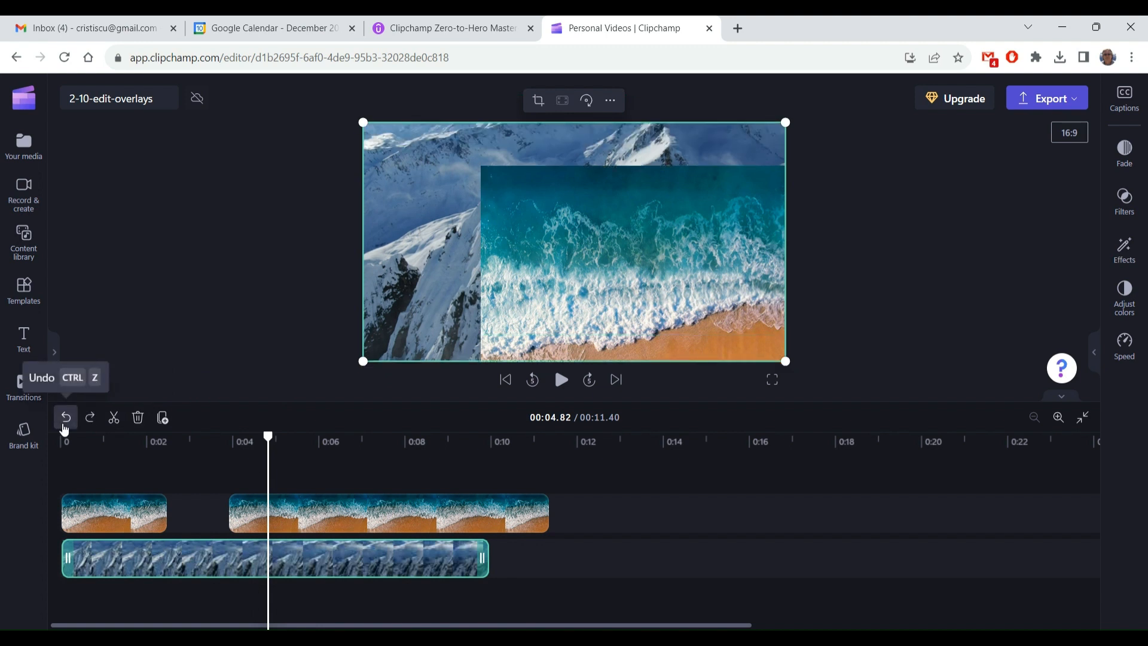
left_click(64, 428)
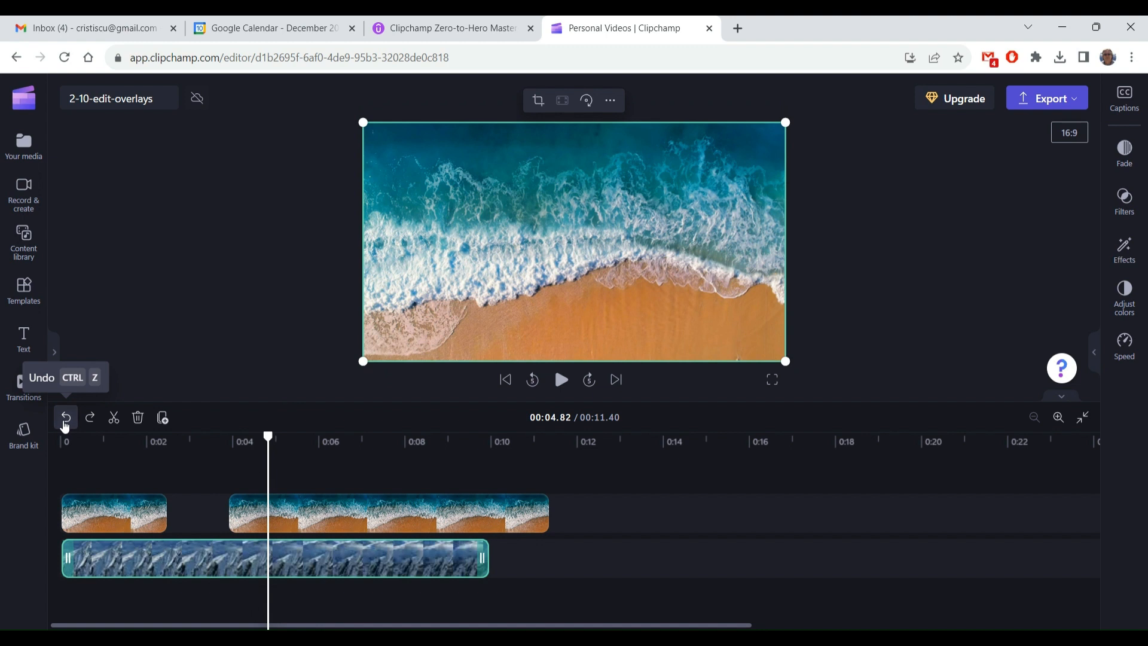
left_click(64, 426)
left_click(64, 426)
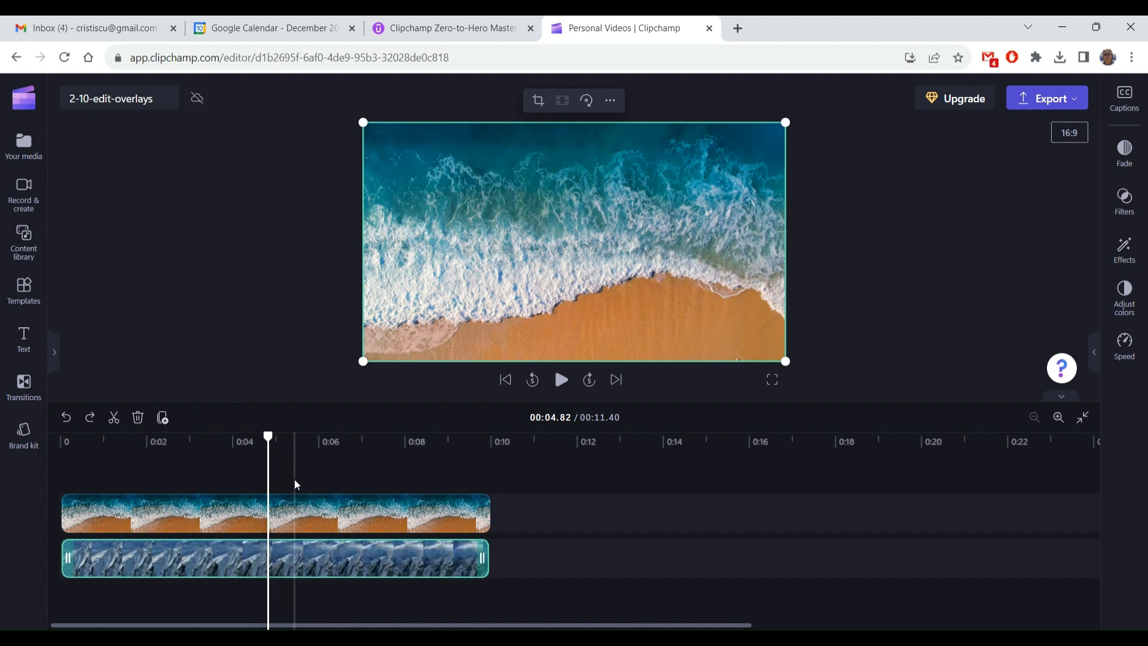
Step: Split both the mountain clip and the beach clip at 00:02.93
left_click_drag(268, 435, 191, 443)
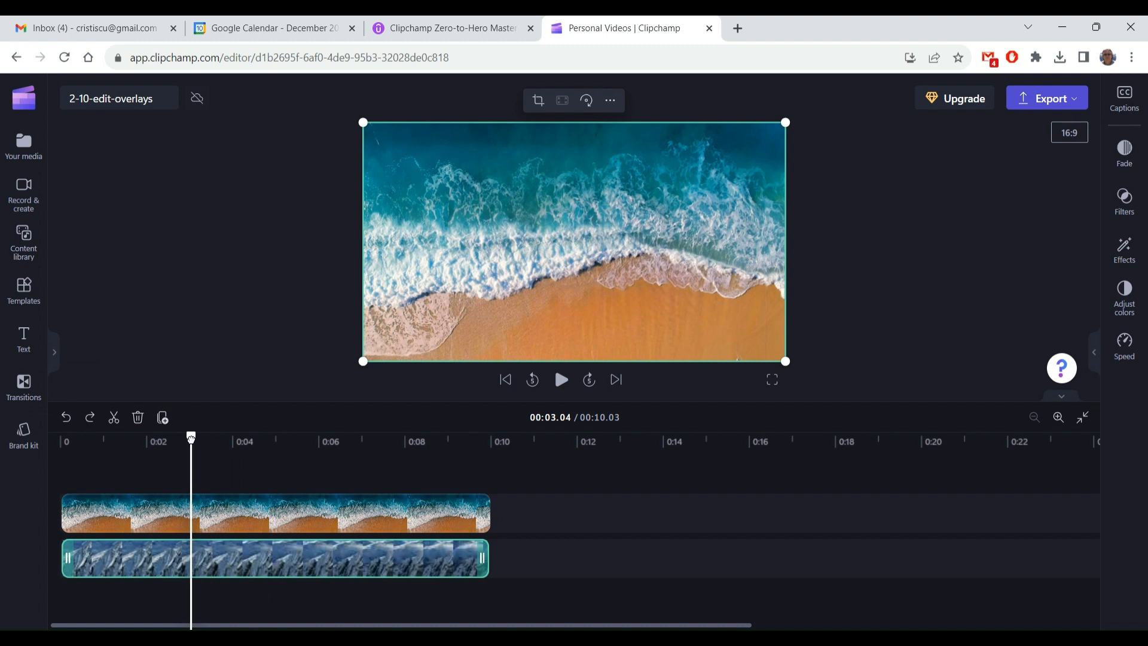
left_click_drag(190, 444, 186, 439)
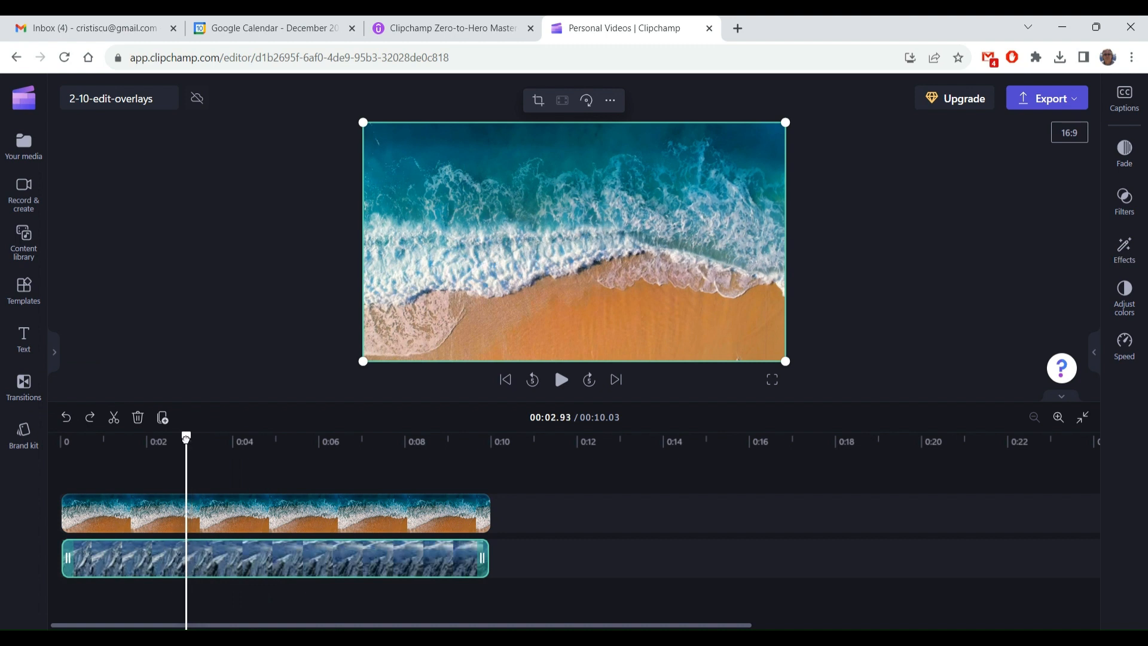
left_click(114, 418)
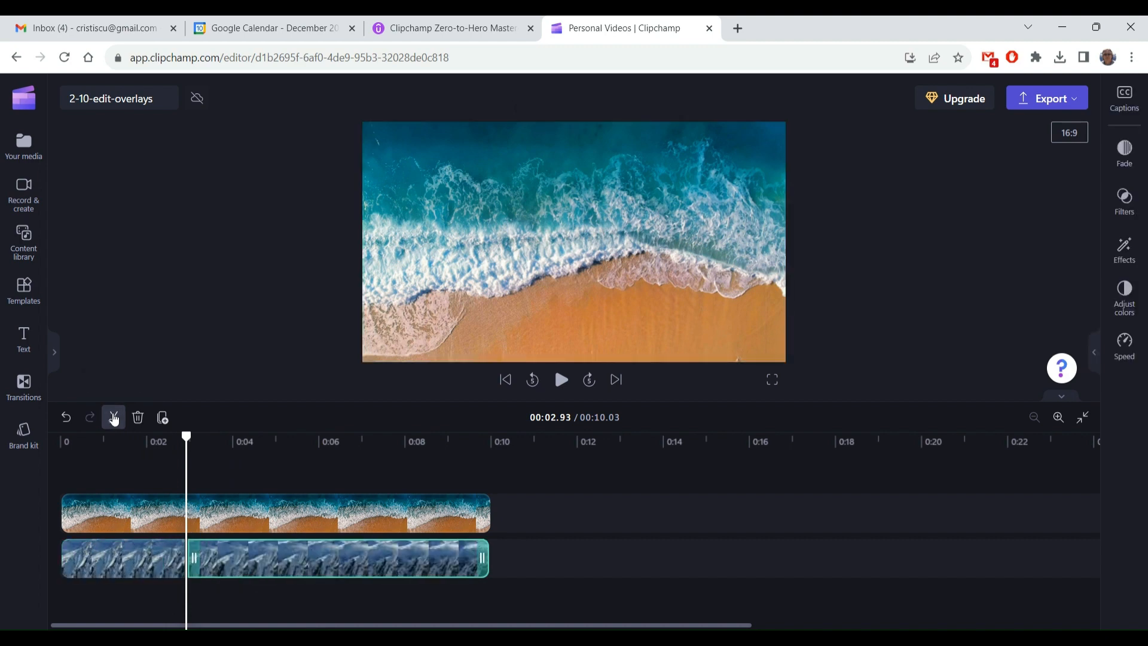
left_click(114, 418)
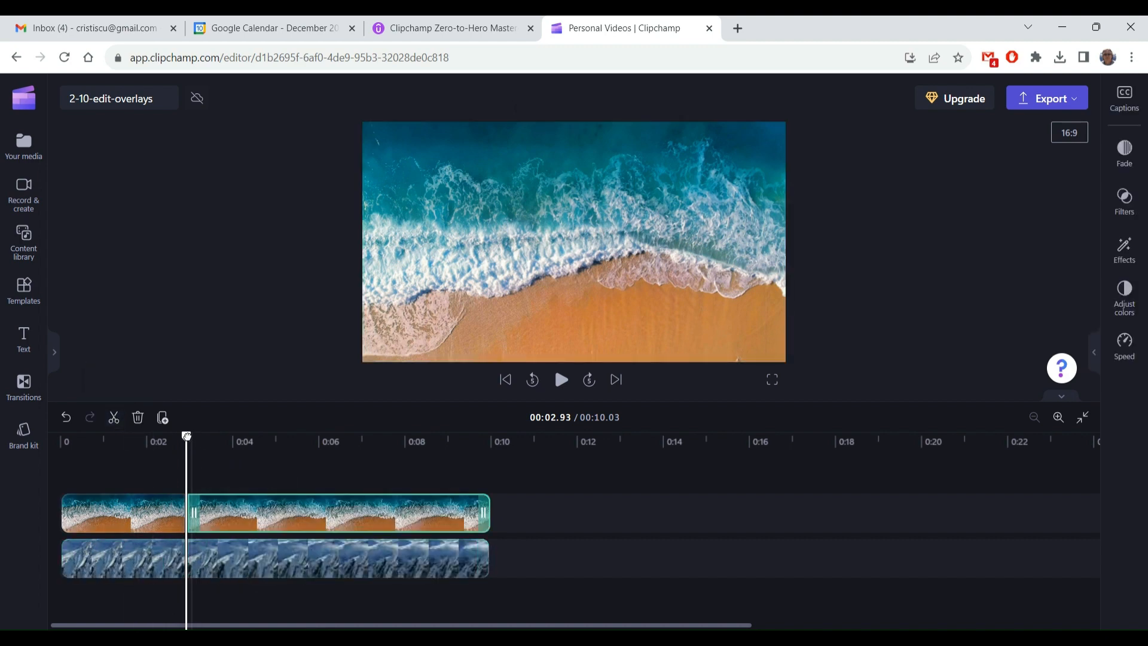
Step: Split the remaining parts of both clips together at 00:05.00 and again at 00:07.44
left_click_drag(186, 437, 275, 442)
left_click(309, 548)
left_click(308, 552)
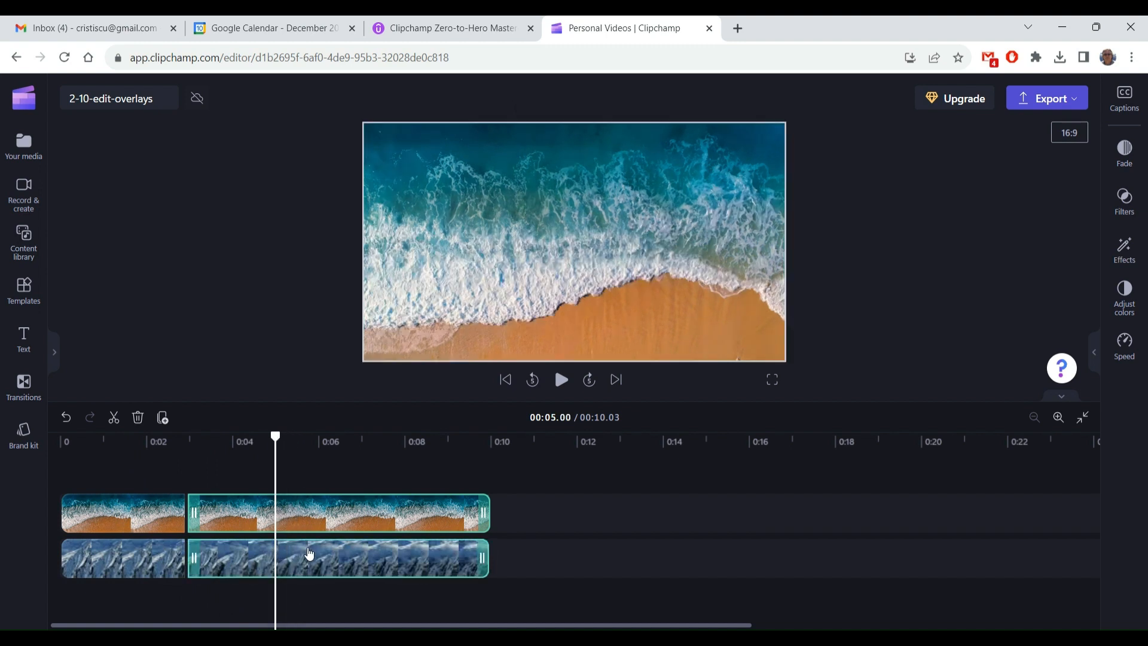
left_click(112, 418)
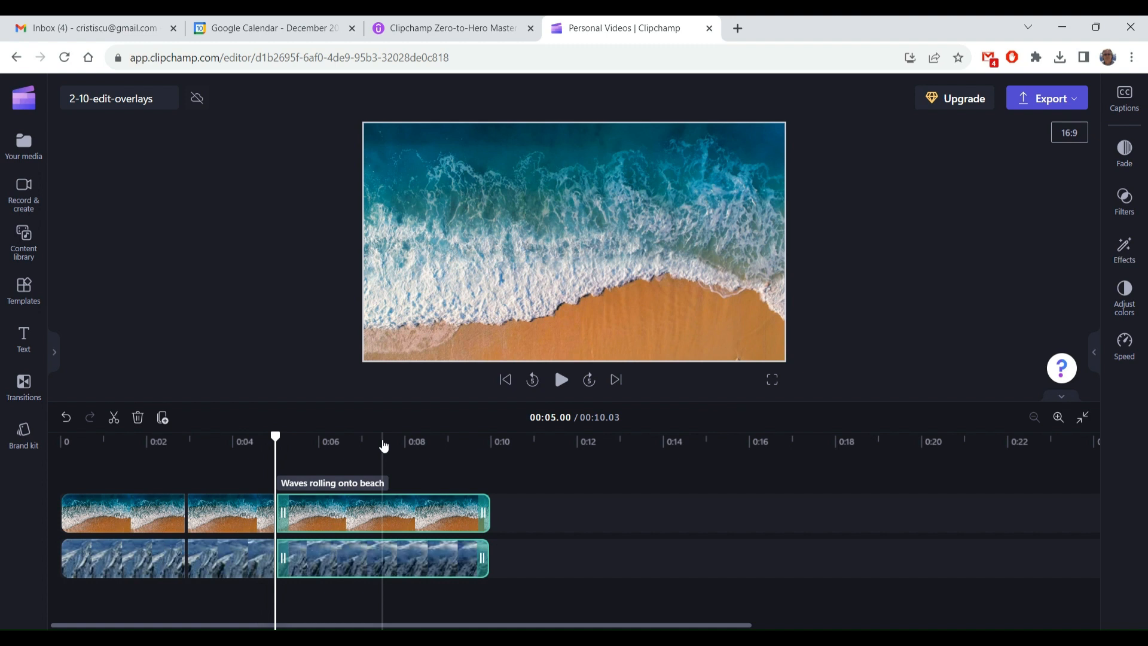
left_click(382, 446)
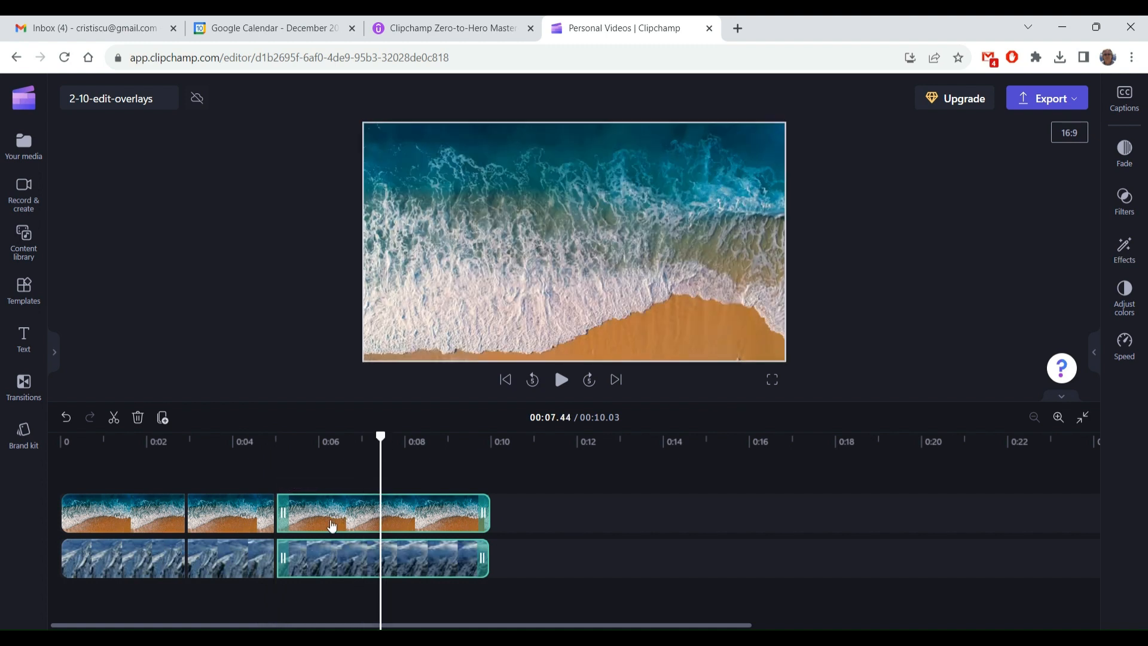
left_click(114, 419)
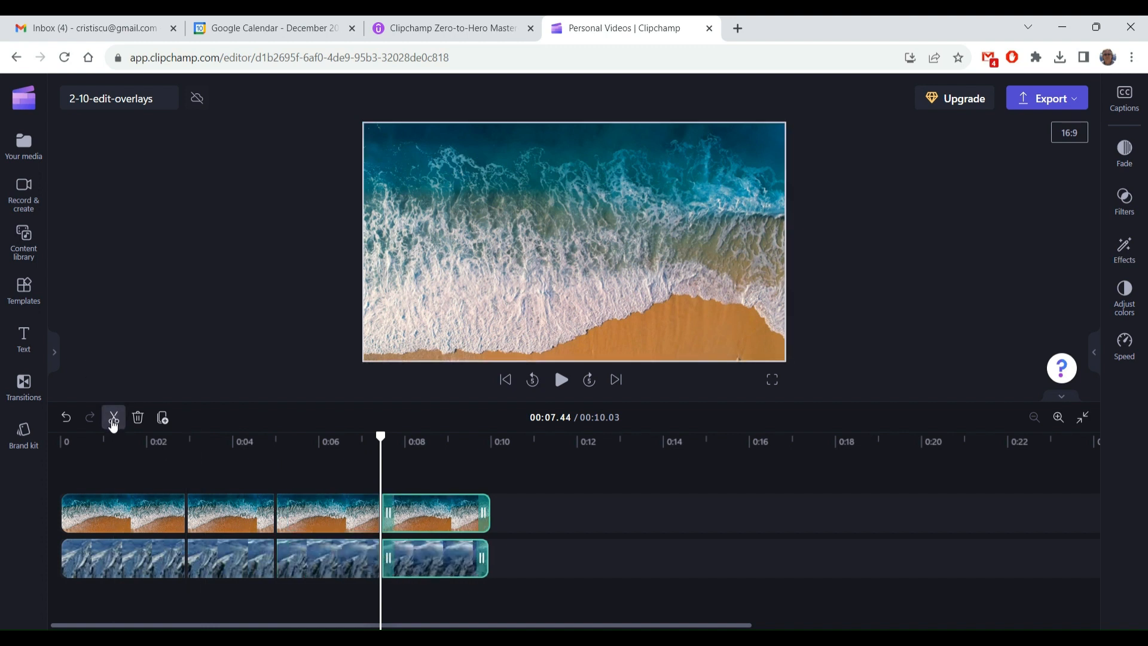
Step: Swap the second beach and mountain segments between tracks, putting the mountain segment on the upper track
left_click(123, 568)
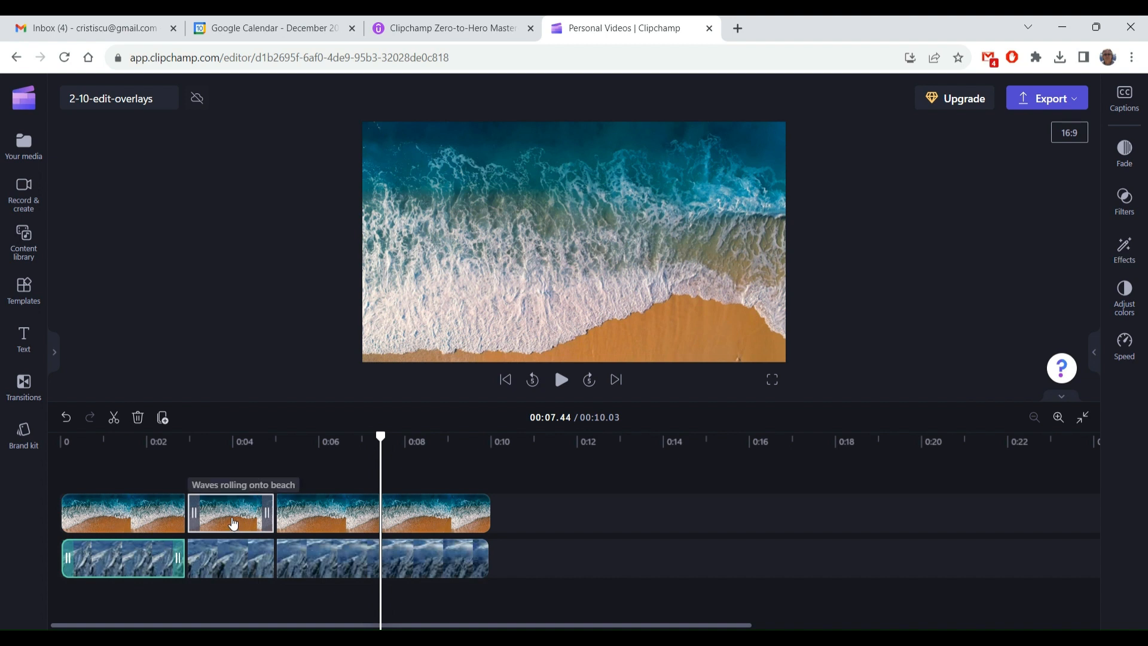
left_click_drag(234, 526, 566, 555)
left_click_drag(237, 550, 237, 513)
left_click_drag(549, 571, 217, 558)
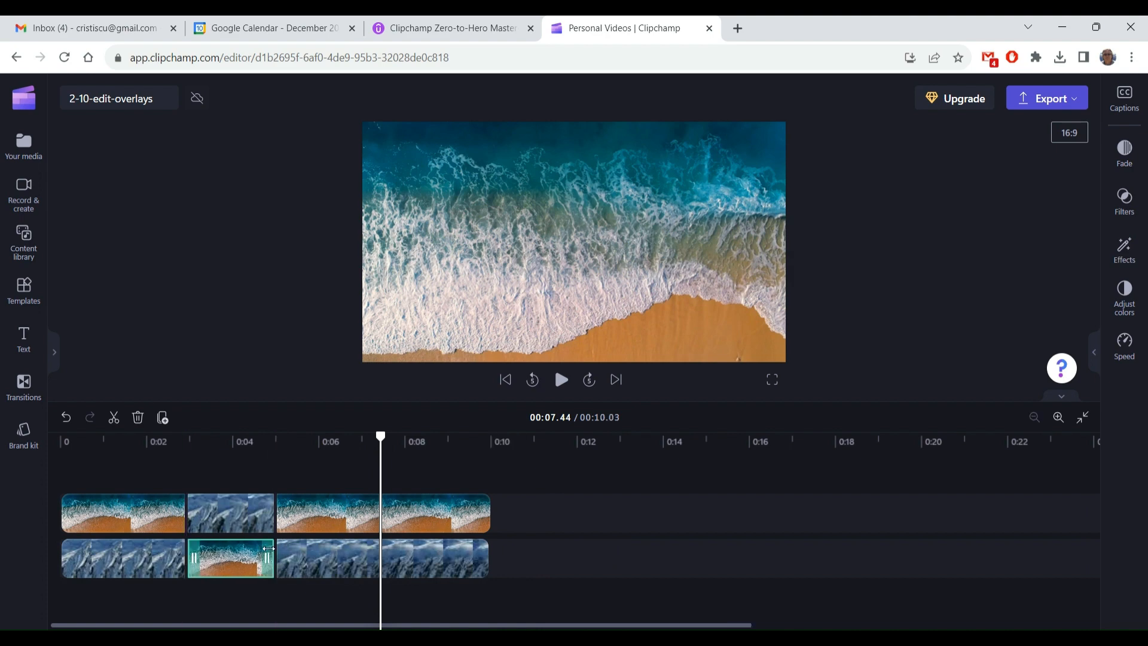
Step: Play the timeline from the start through the swapped segments, pausing at about 5.7 seconds
left_click(504, 382)
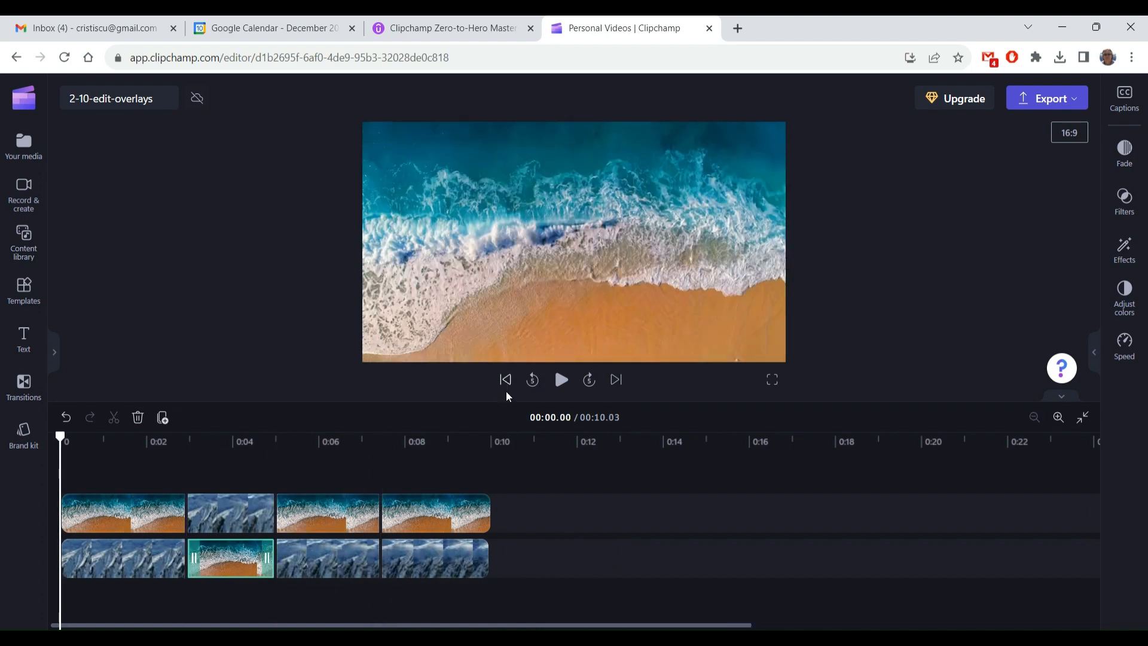
left_click(561, 386)
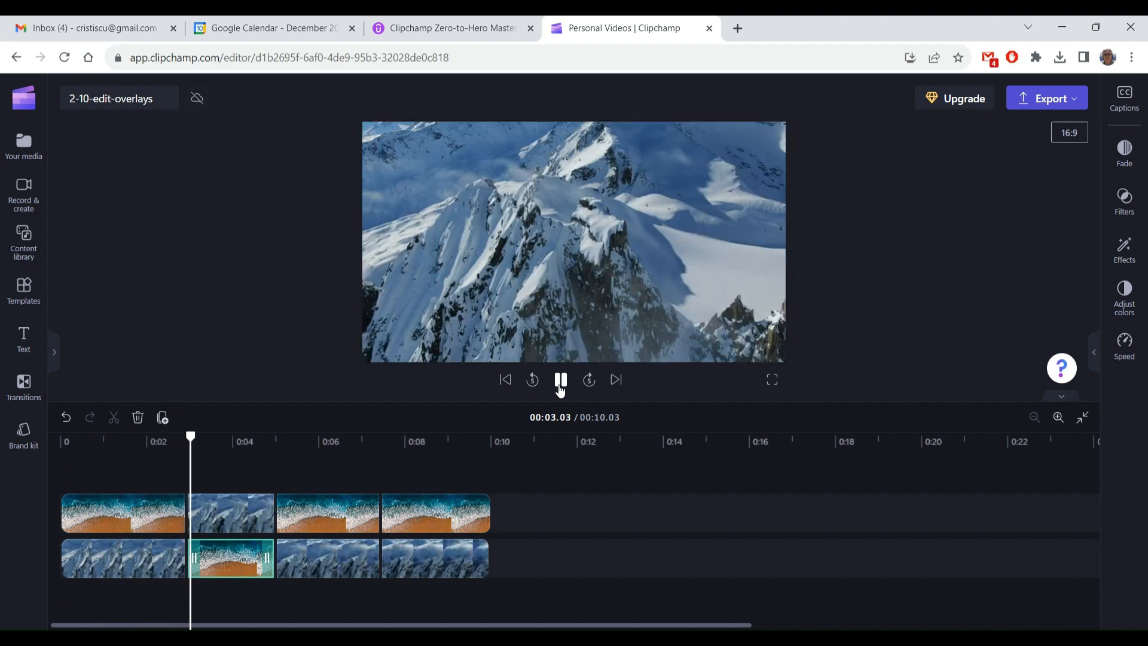
left_click(561, 381)
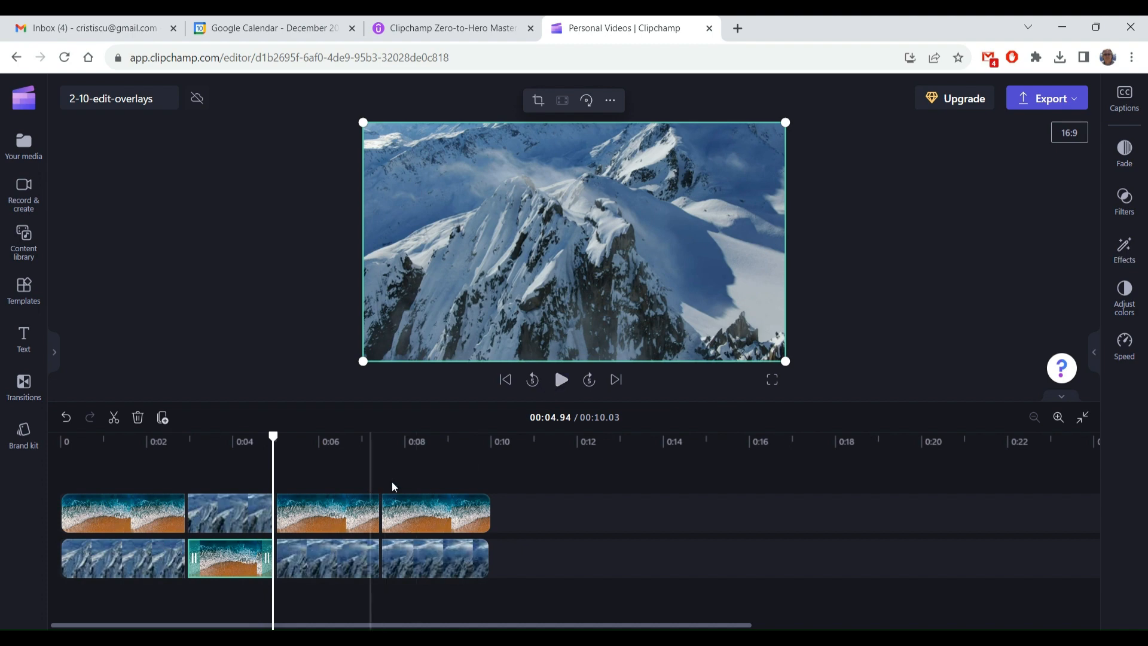
left_click(561, 381)
left_click(561, 380)
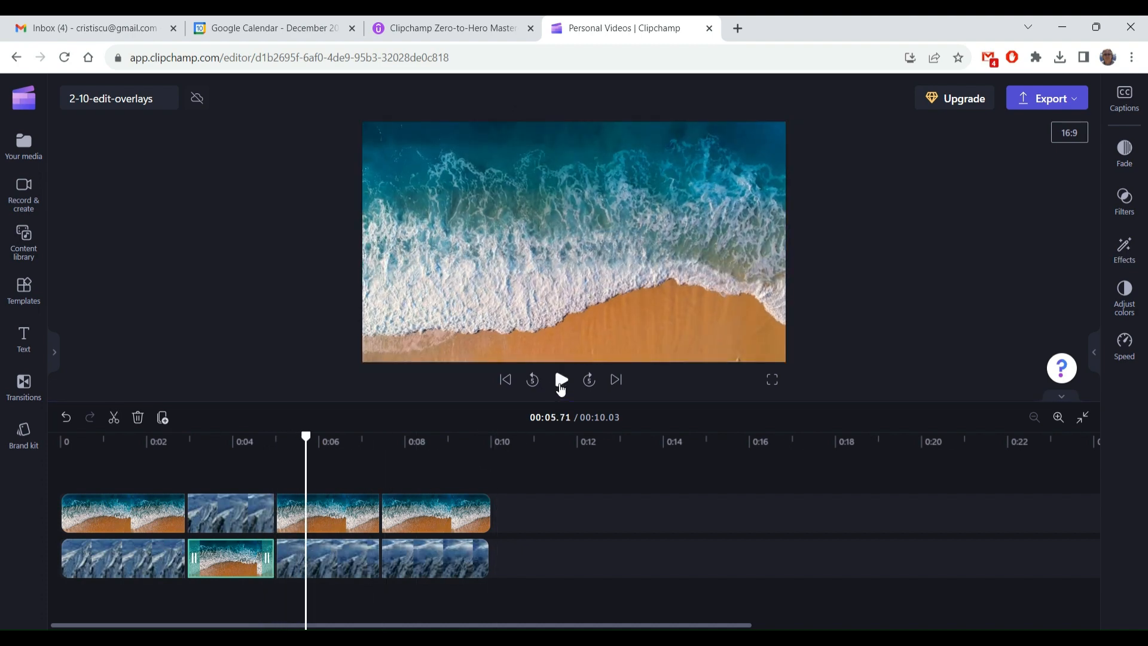
Step: Arrange the third pair of segments side by side, with the beach in the frame's left part and the mountain in its right part
left_click(531, 297)
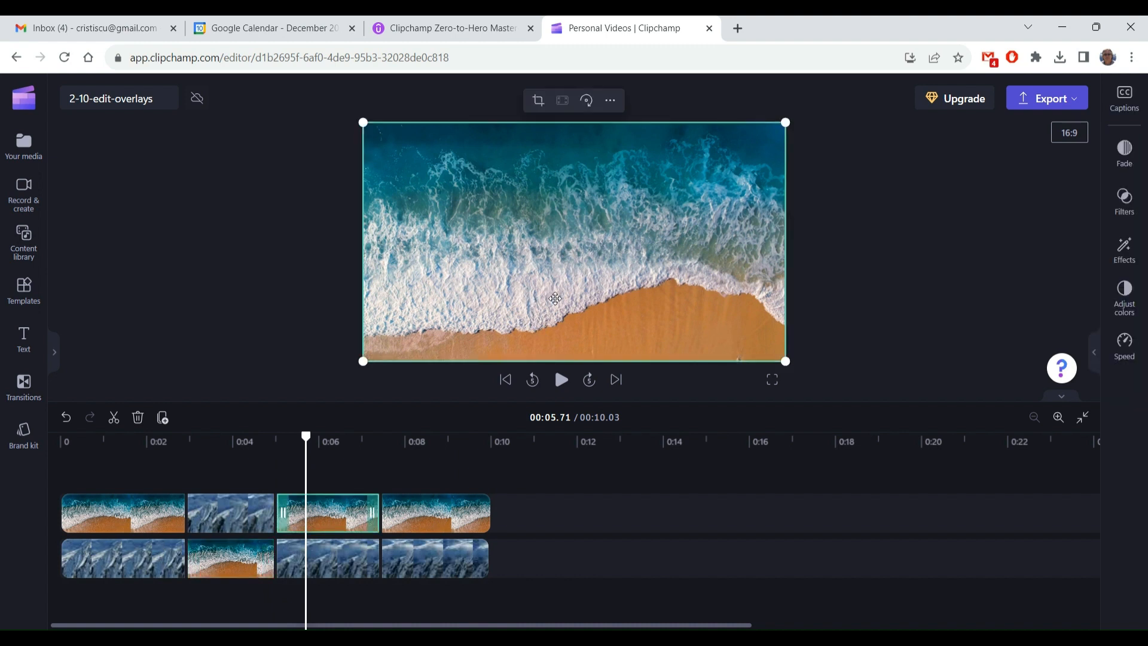
left_click_drag(587, 280, 391, 287)
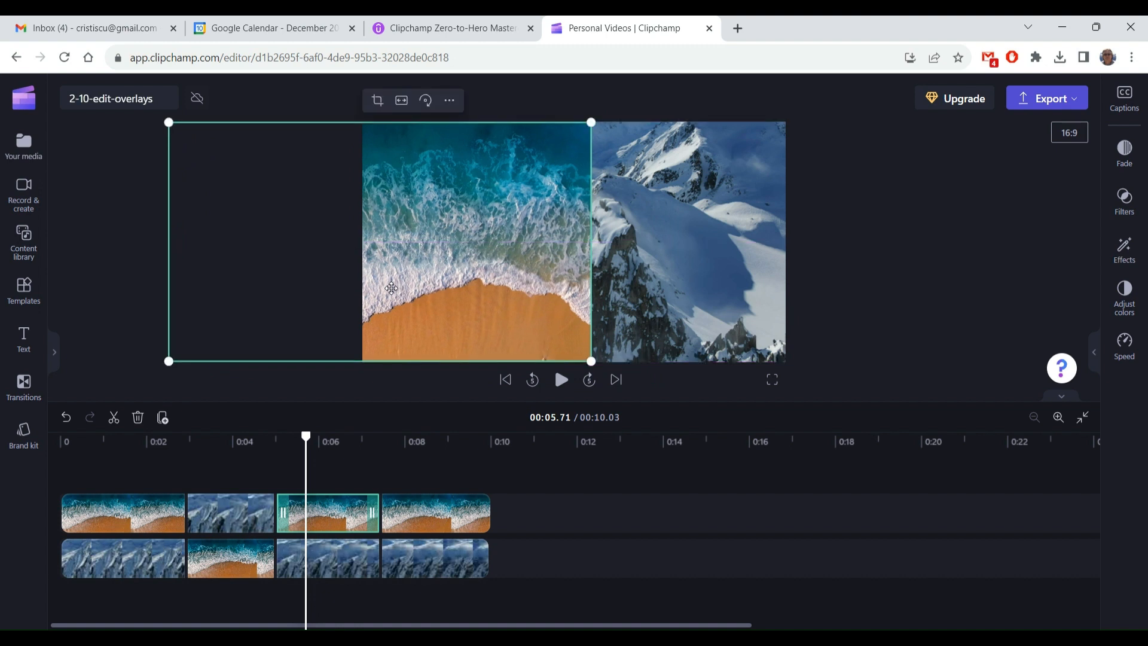
left_click(632, 286)
left_click_drag(633, 285, 859, 288)
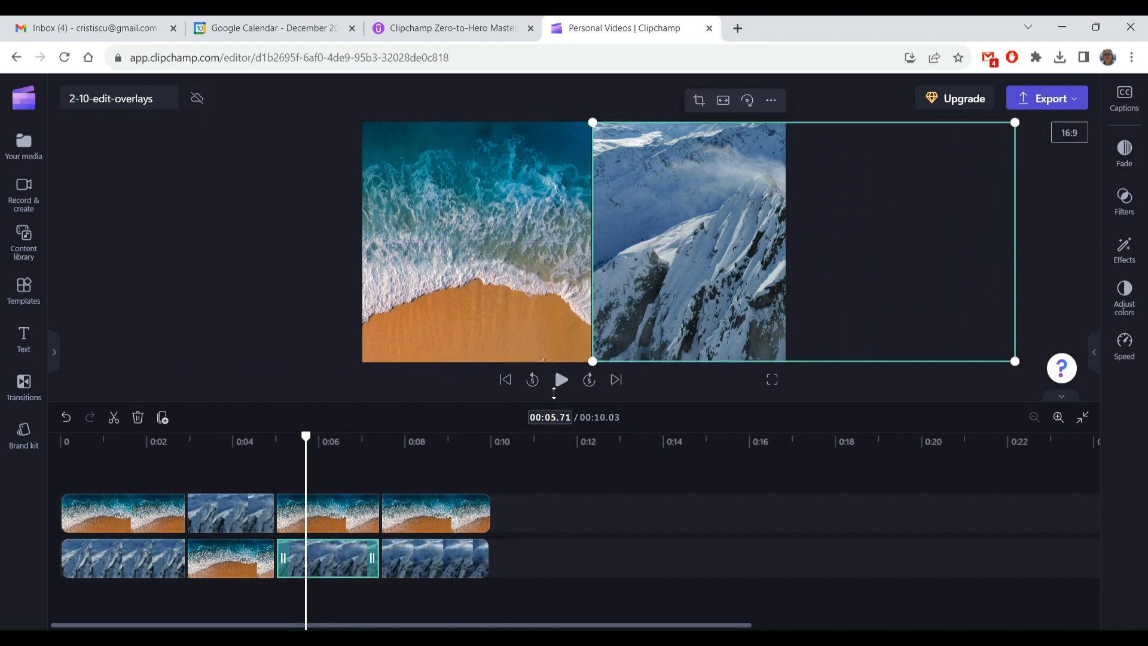
Step: Play the side-by-side segments, go back 5 seconds to replay them and pause at about 6 seconds
left_click(562, 380)
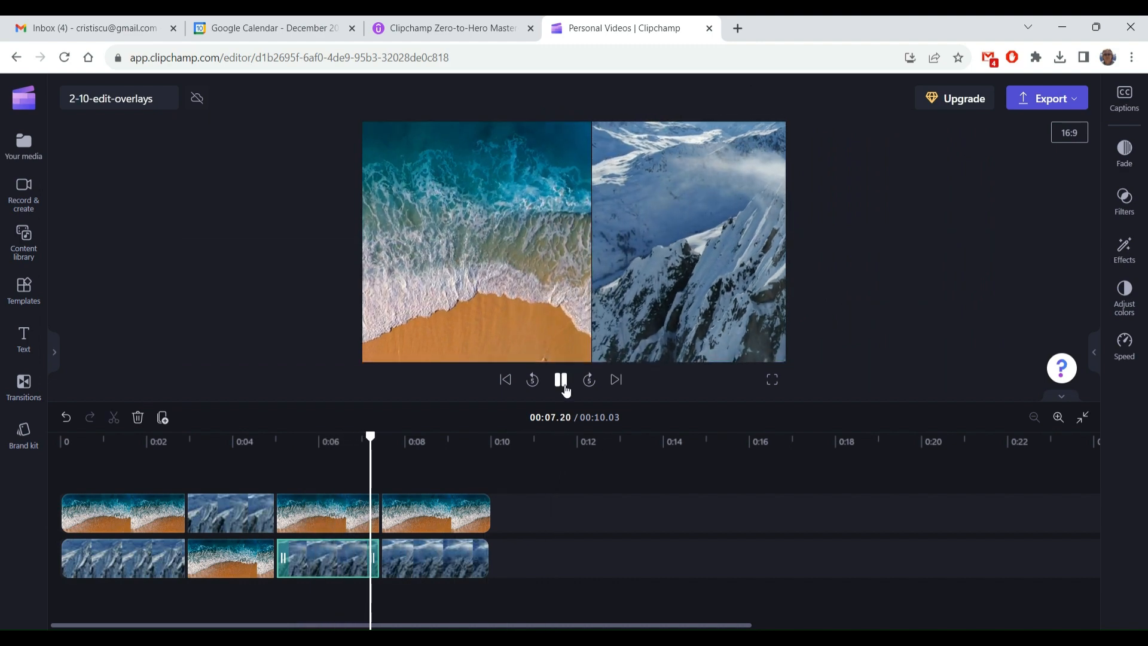
left_click(533, 380)
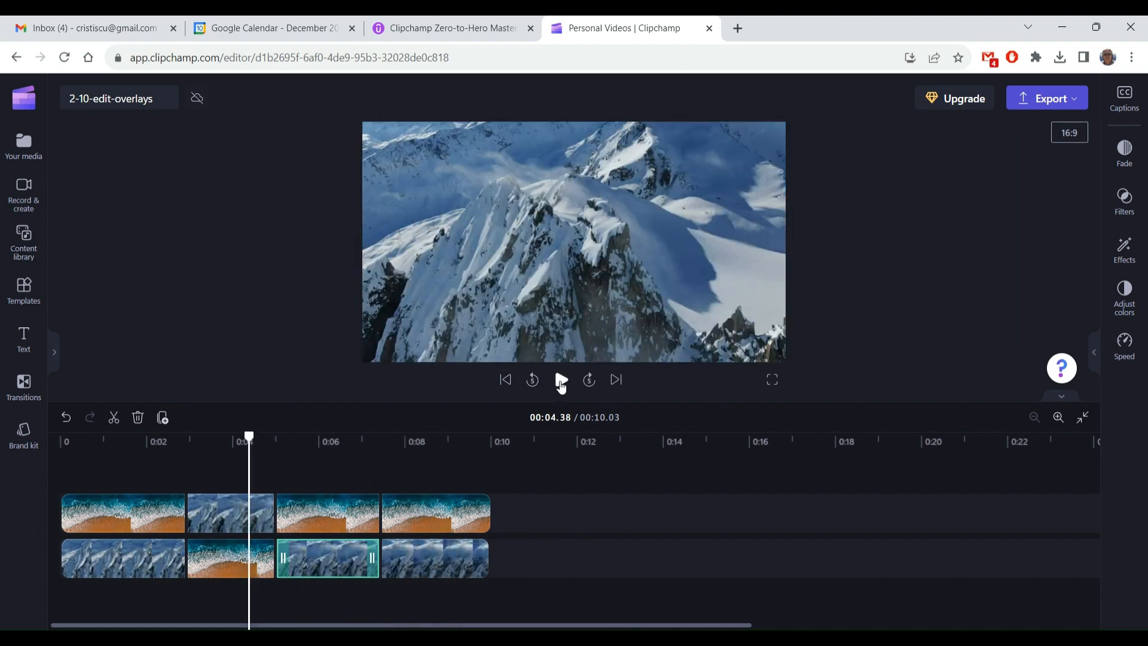
left_click(562, 381)
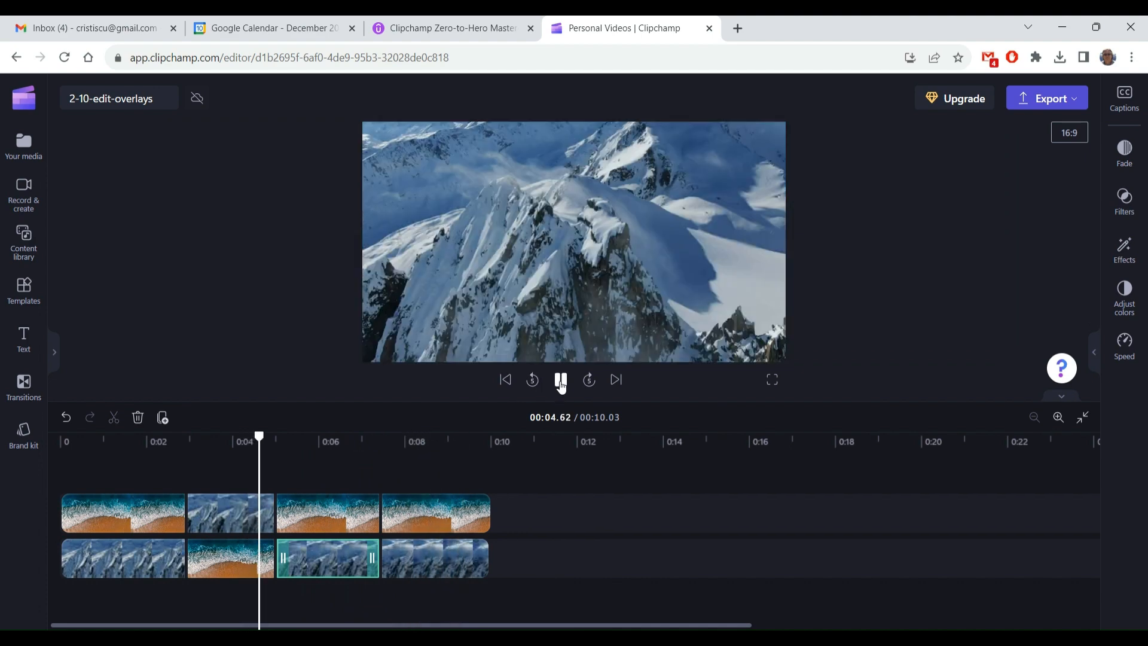
left_click(561, 380)
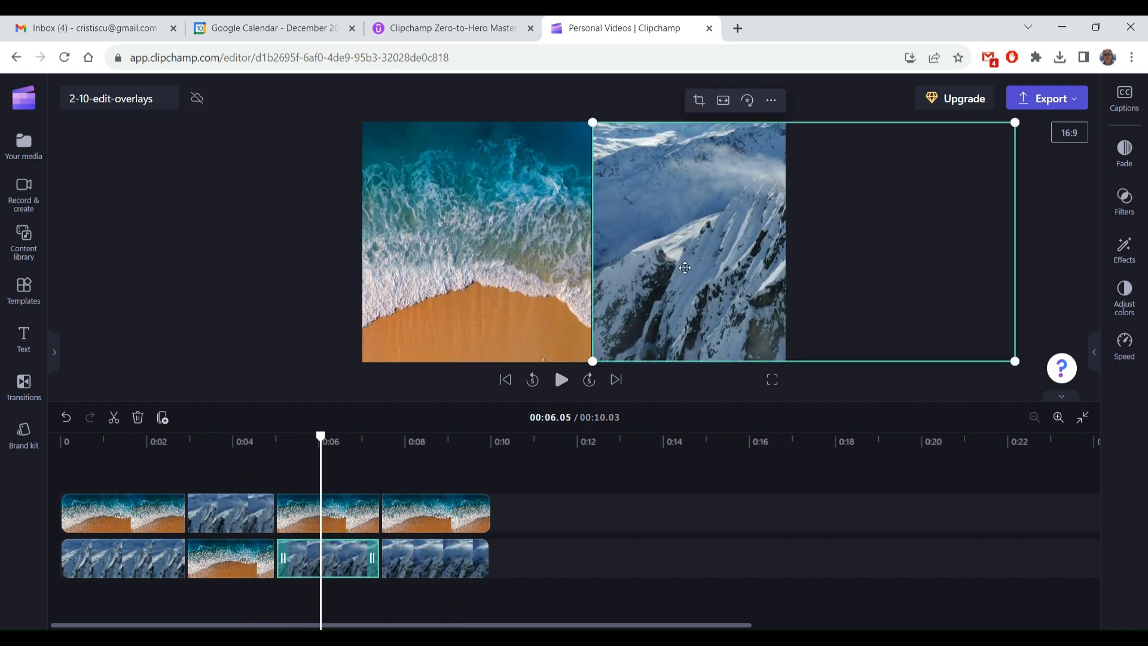
Step: Arrange the third pair with the beach in the frame's upper half and the mountain in the lower half, and preview it
left_click_drag(674, 271, 458, 383)
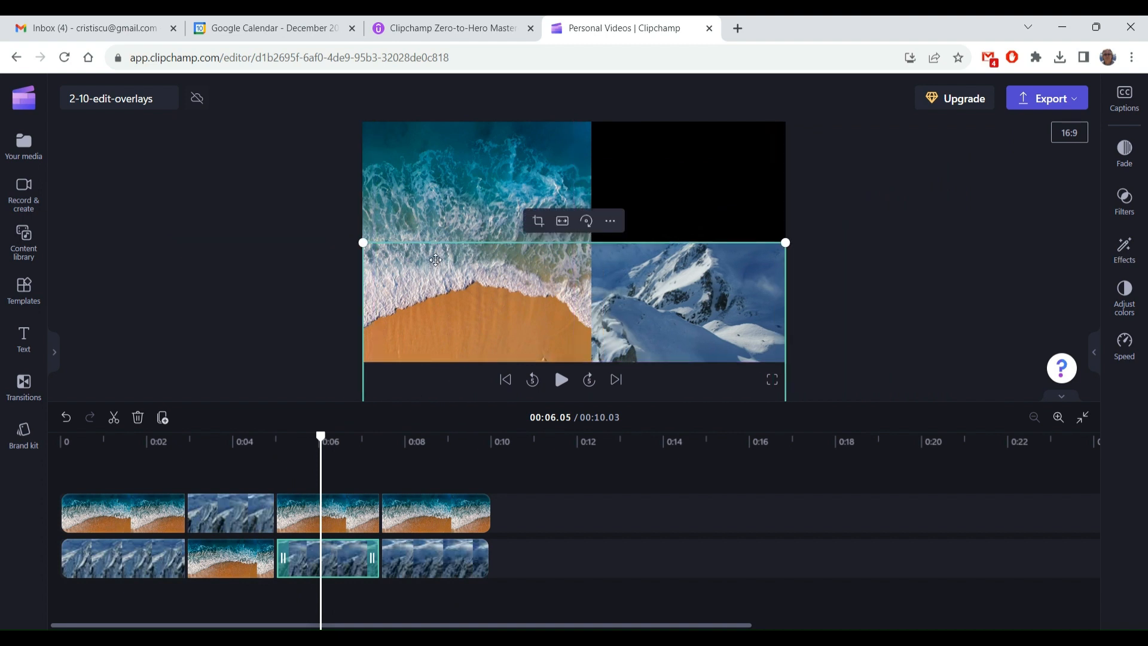
left_click(449, 218)
left_click_drag(450, 218, 633, 110)
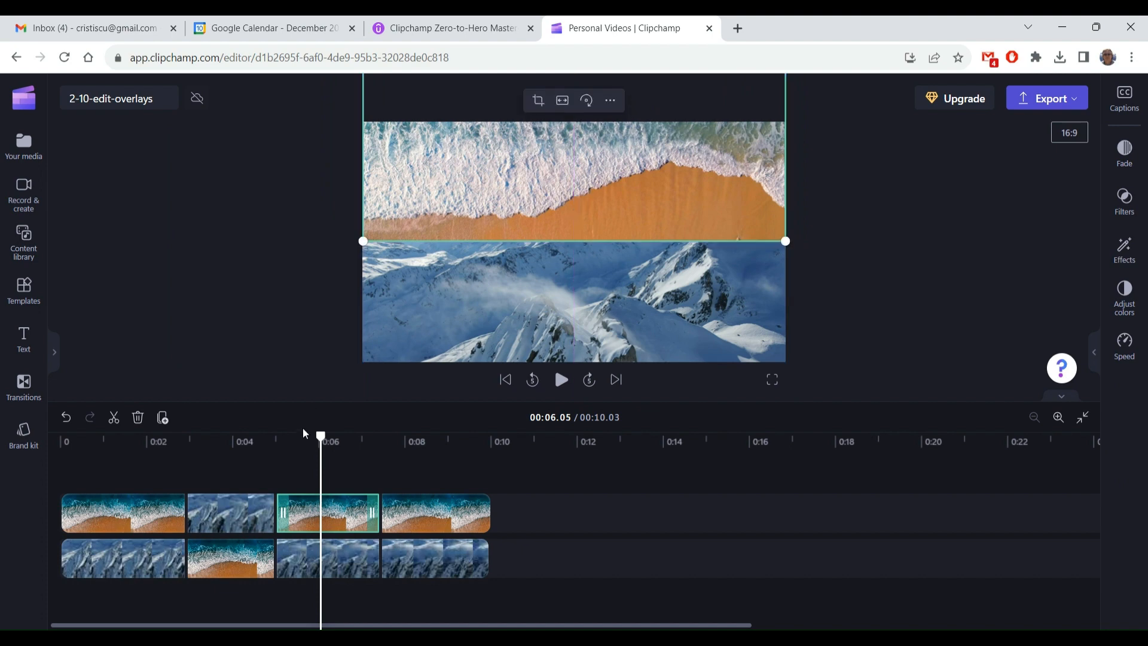
left_click(560, 380)
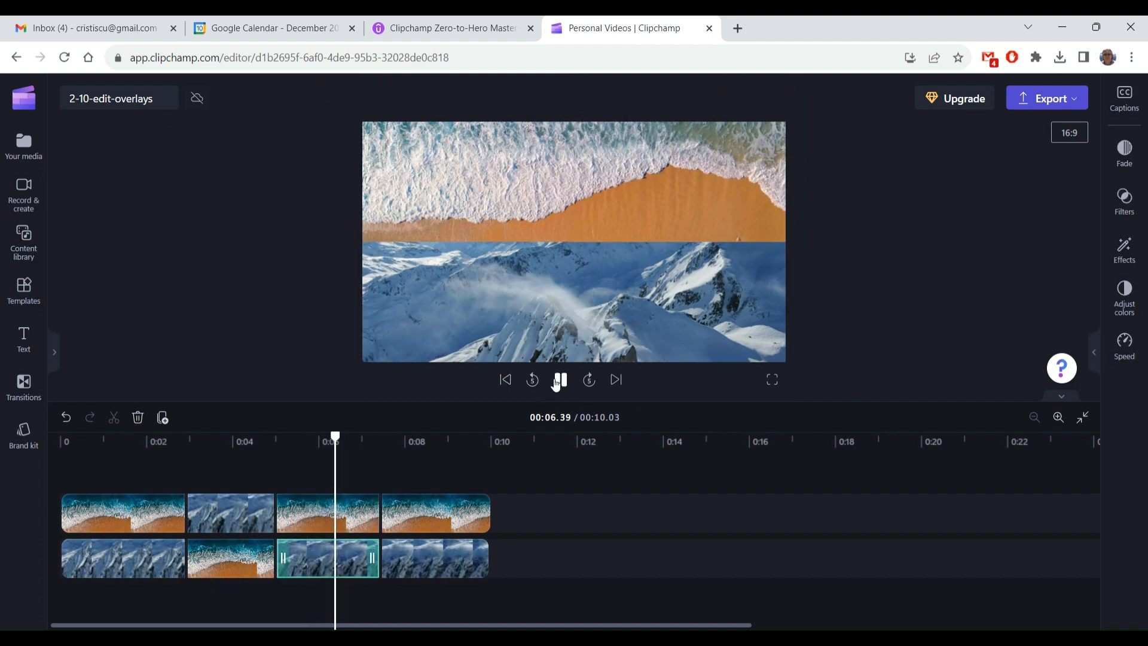
left_click(559, 380)
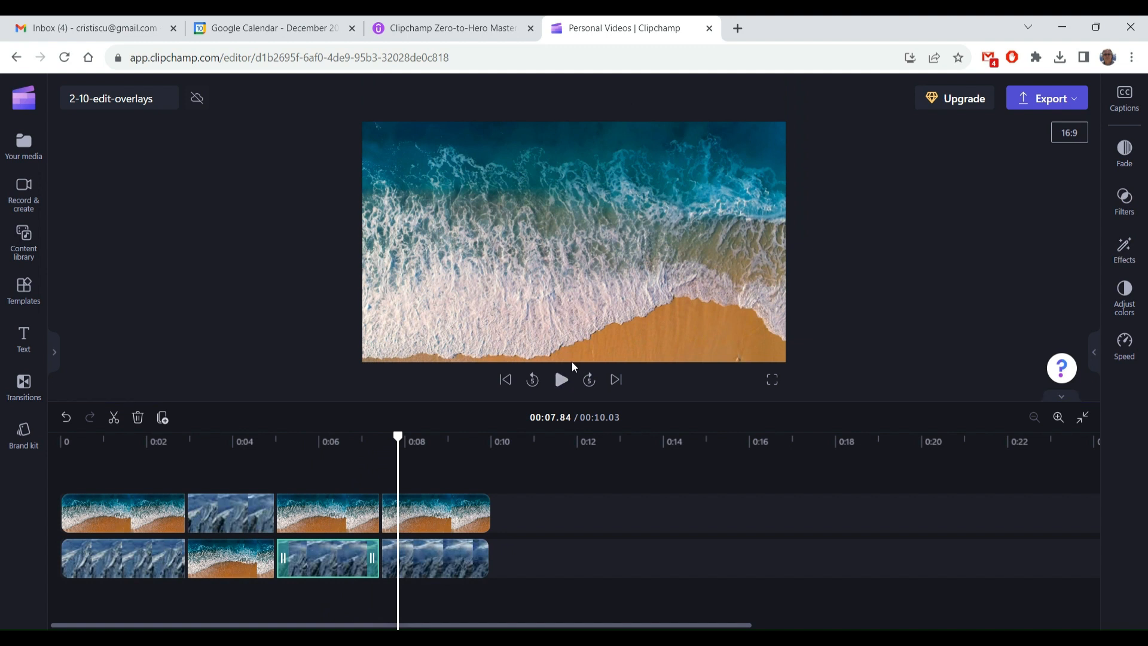
Step: Shrink the last beach segment to a small inset near the frame's lower-left corner and preview it over the mountain
left_click(530, 278)
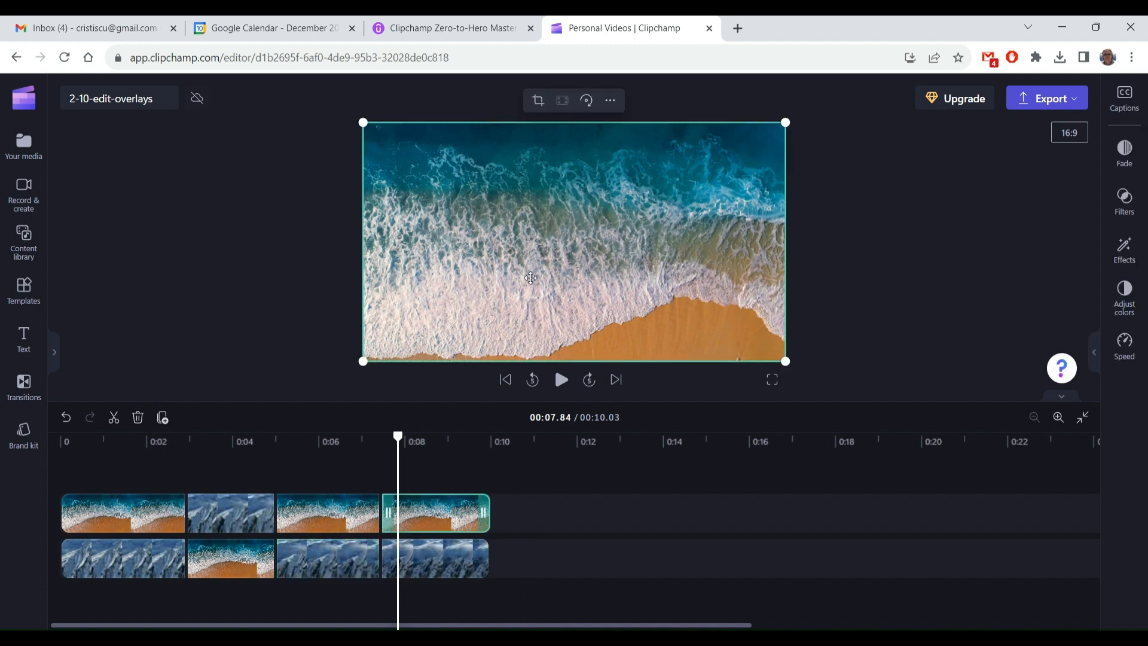
left_click_drag(785, 122, 472, 289)
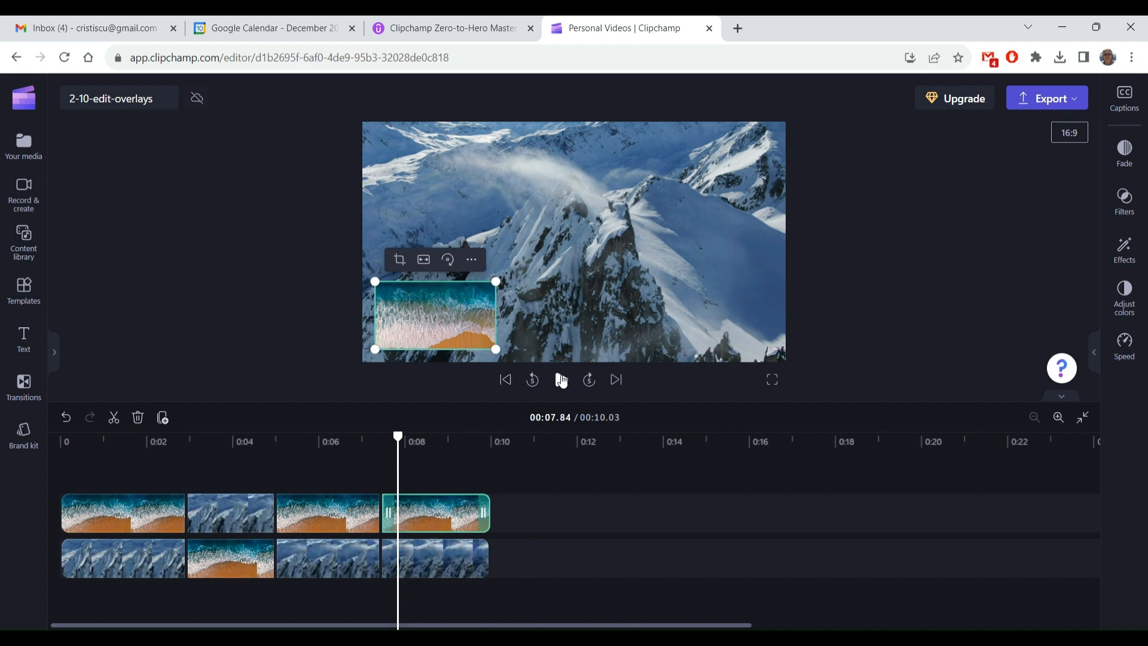
left_click(561, 380)
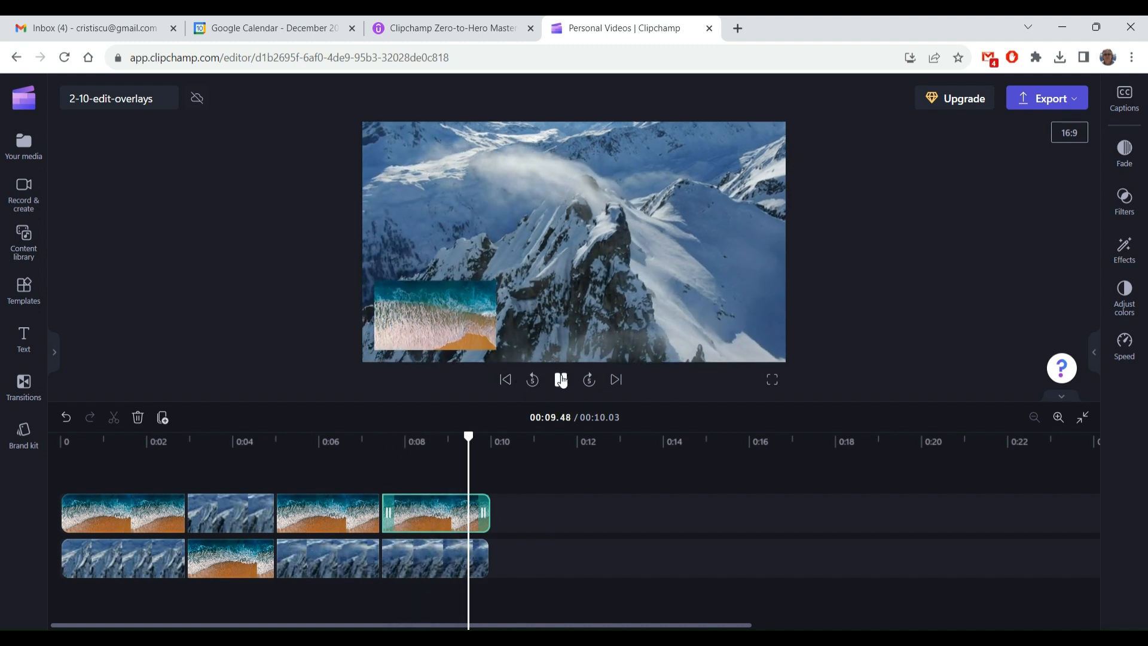
left_click(561, 380)
Step: Shrink the first beach segment to a small inset in the lower-left area of the frame
left_click(111, 510)
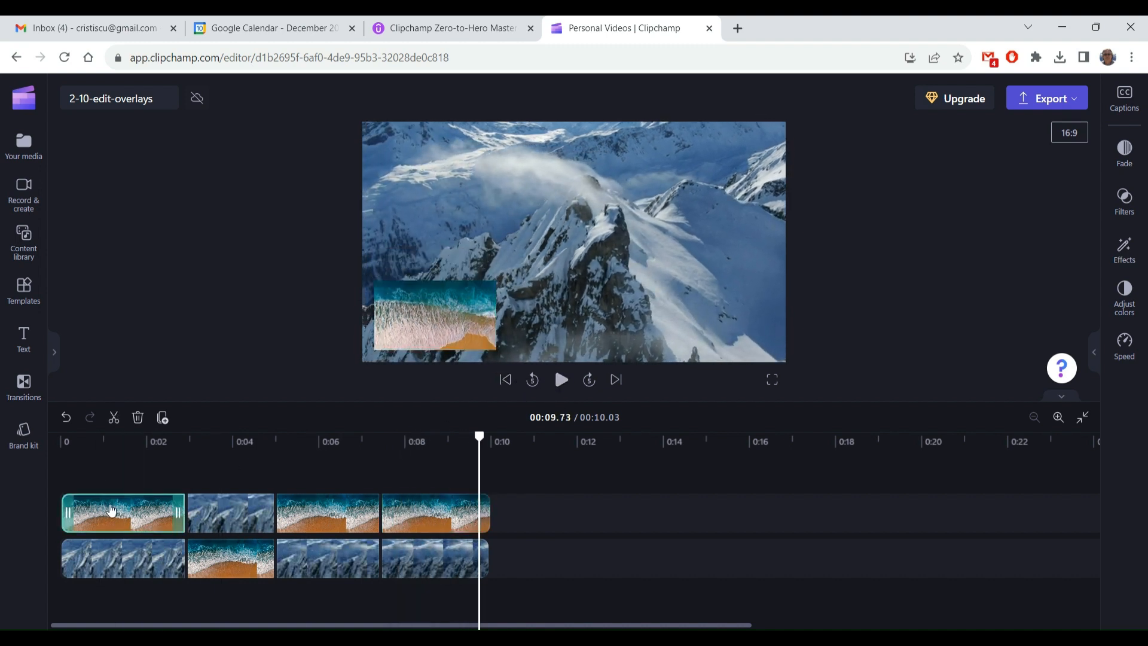
left_click(141, 474)
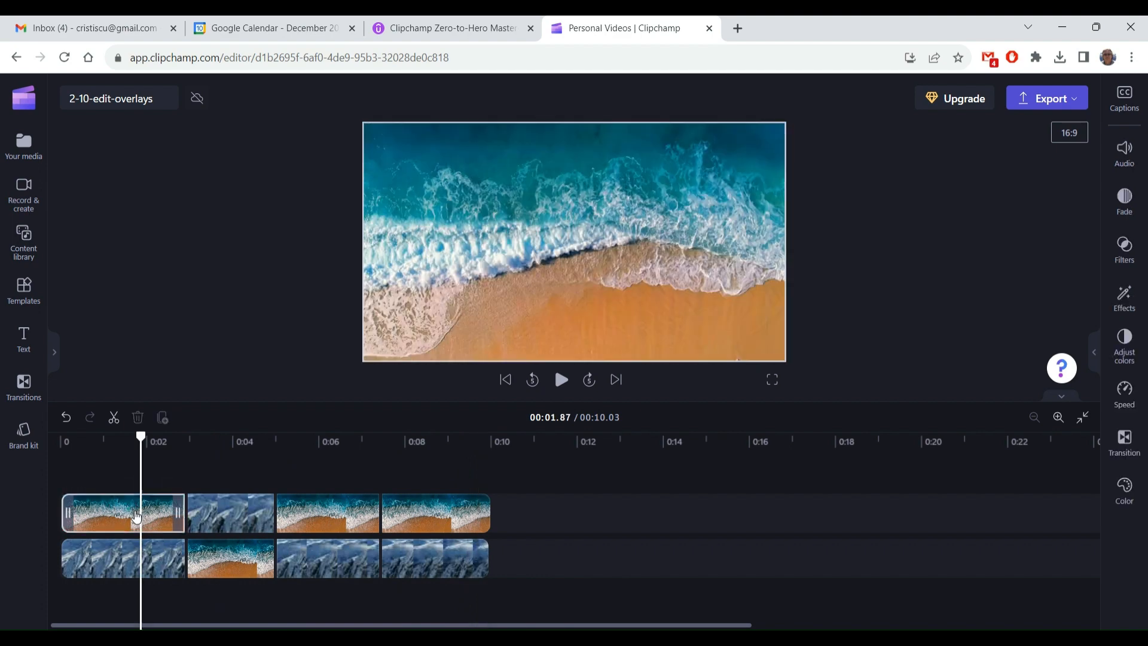
left_click_drag(786, 122, 495, 265)
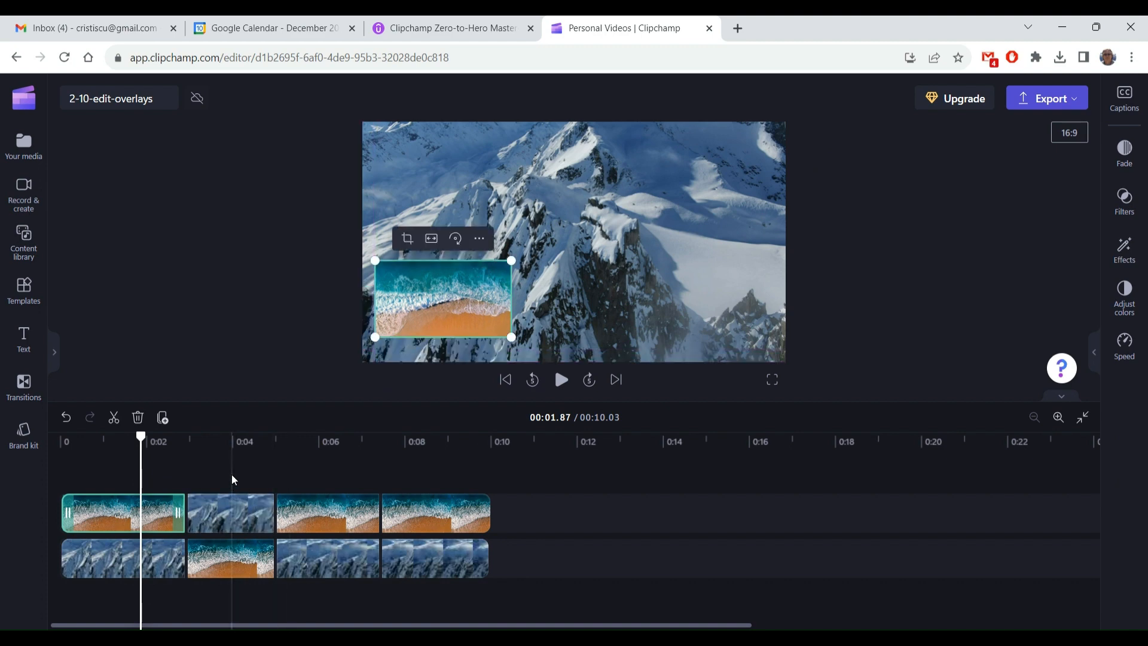
Step: Shrink the upper track's mountain segment to a small inset near the frame's upper-right corner and preview it over the beach
left_click(233, 499)
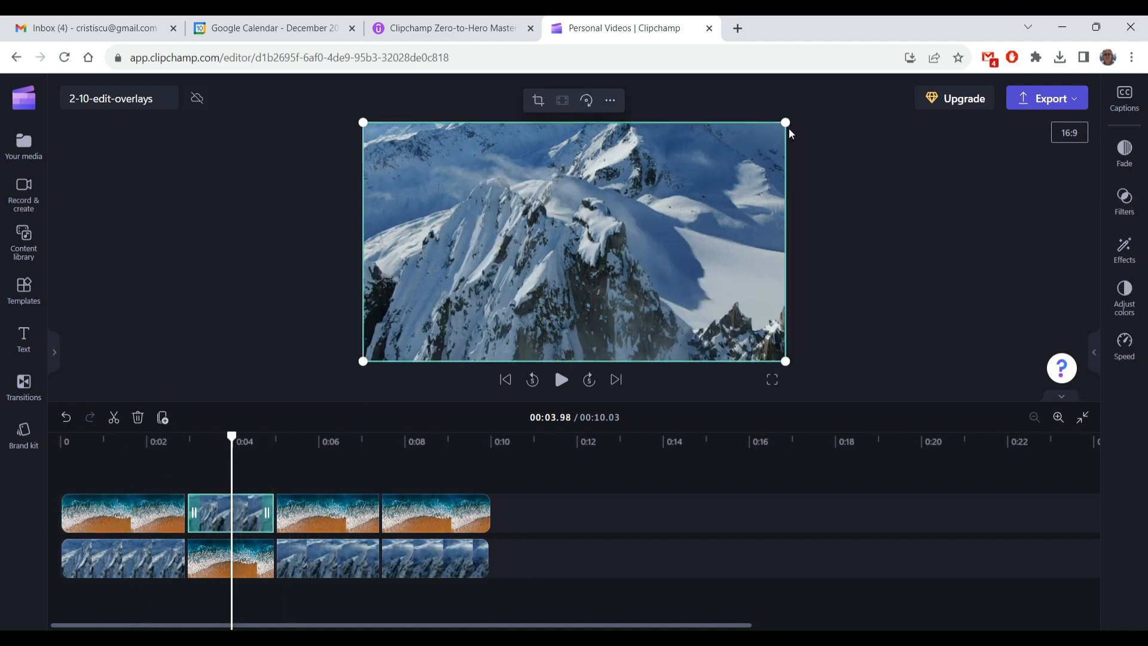
left_click_drag(790, 131, 769, 150)
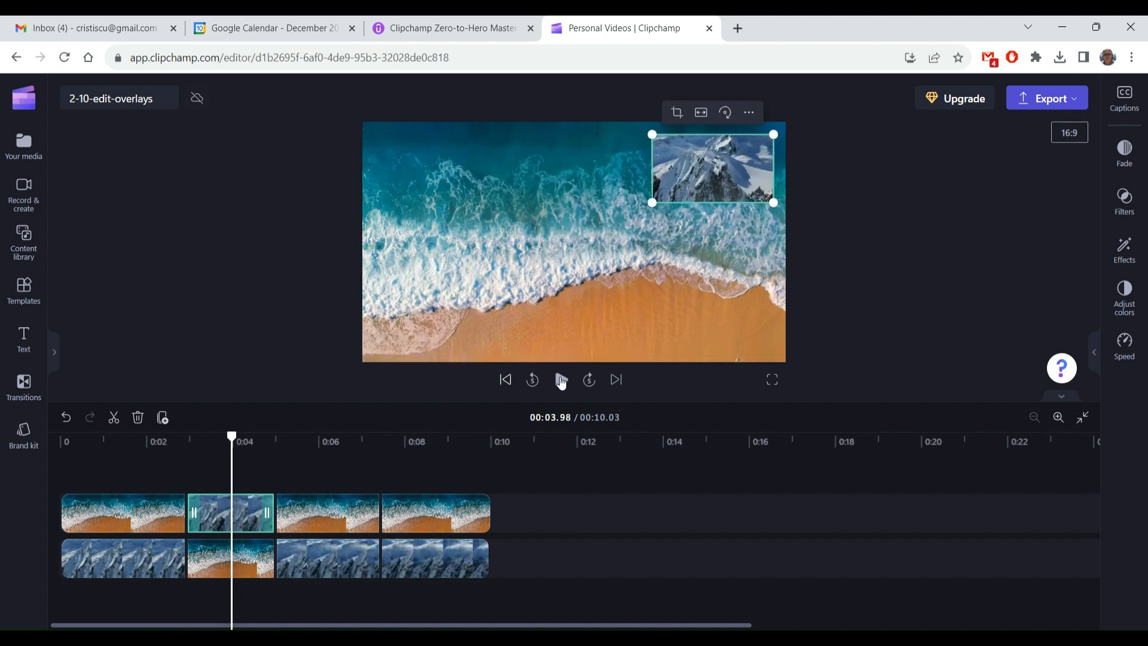
left_click(561, 380)
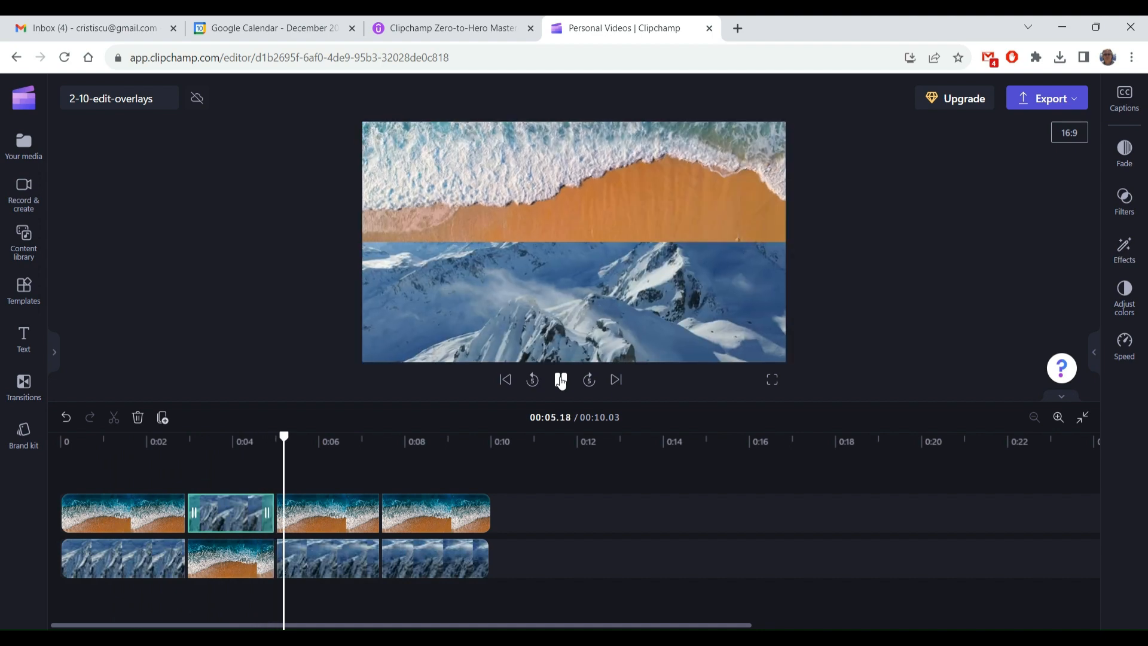
left_click(561, 380)
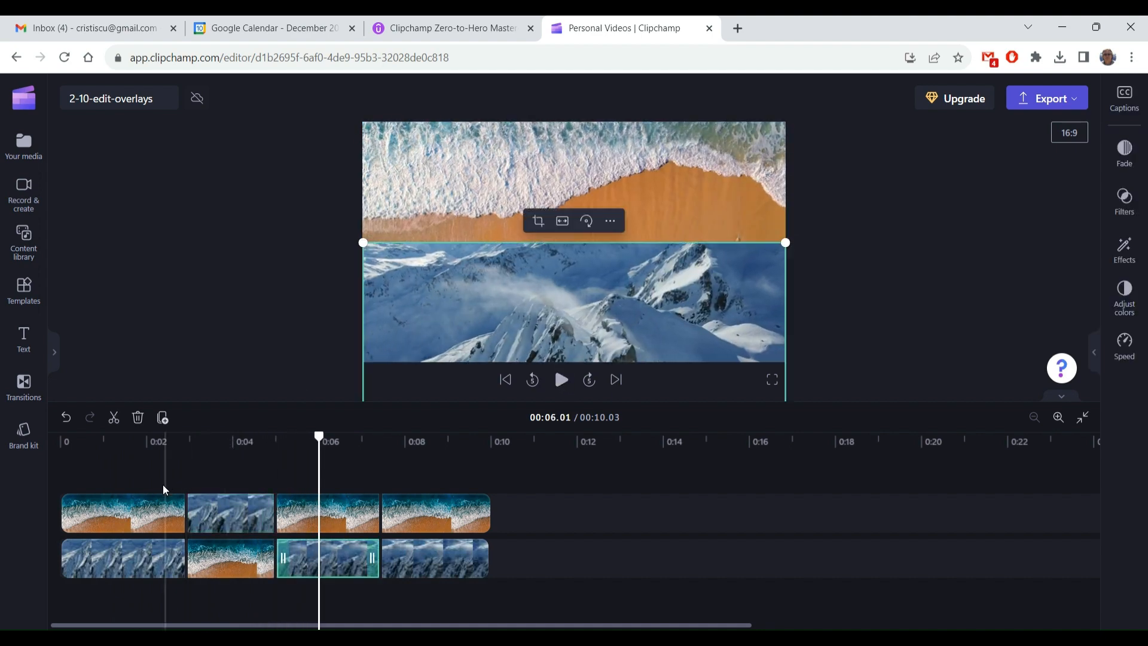
Step: Shrink the first mountain segment on the lower track to a small inset near the frame's upper-right corner
left_click(138, 559)
left_click(522, 342)
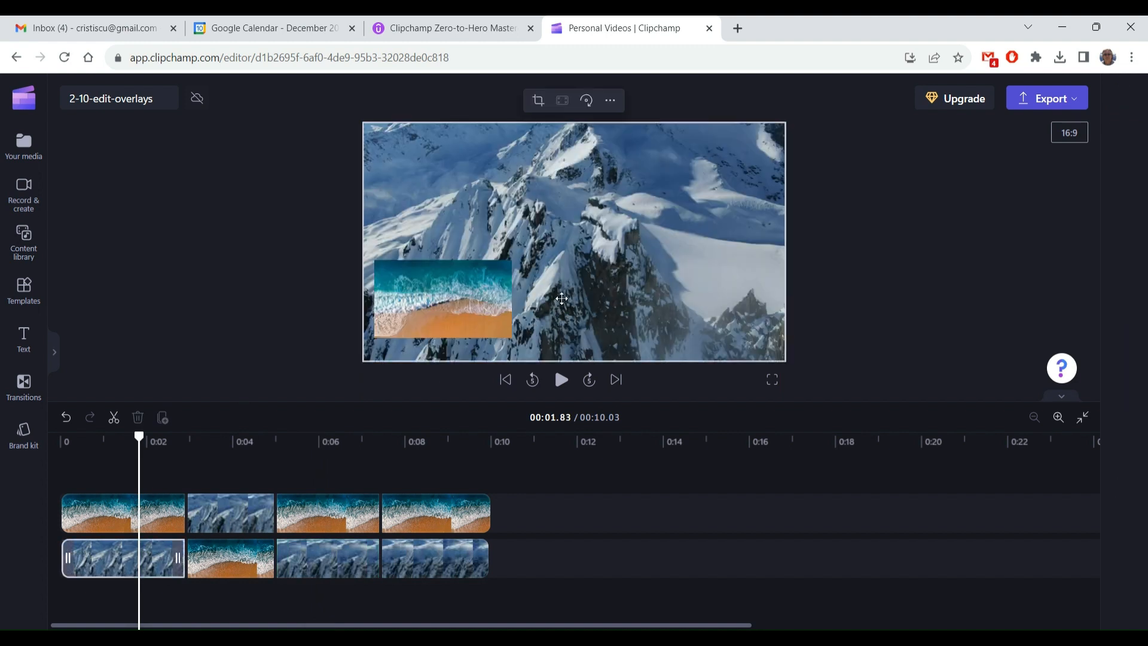
left_click_drag(359, 363, 675, 184)
left_click(481, 206)
Step: Move the first beach inset to the frame's upper-left corner and enlarge it to nearly half the frame width
left_click(446, 300)
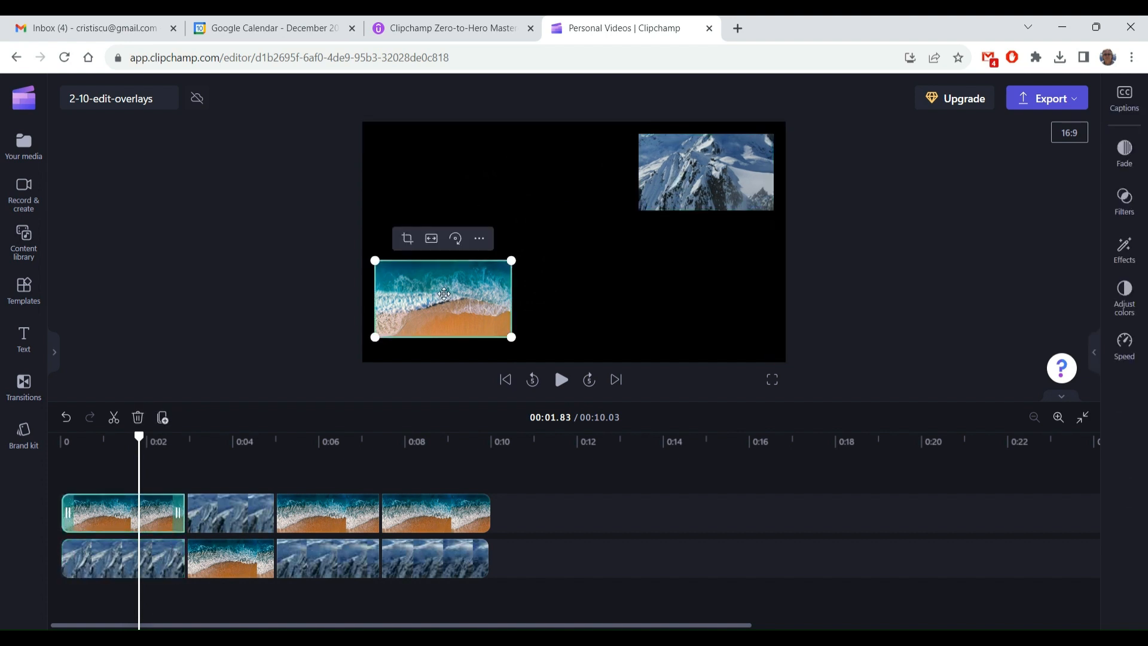
left_click_drag(445, 299, 445, 162)
left_click_drag(511, 210, 573, 277)
Step: Place the first mountain inset beside the beach inset and enlarge it to about the same size
left_click(689, 206)
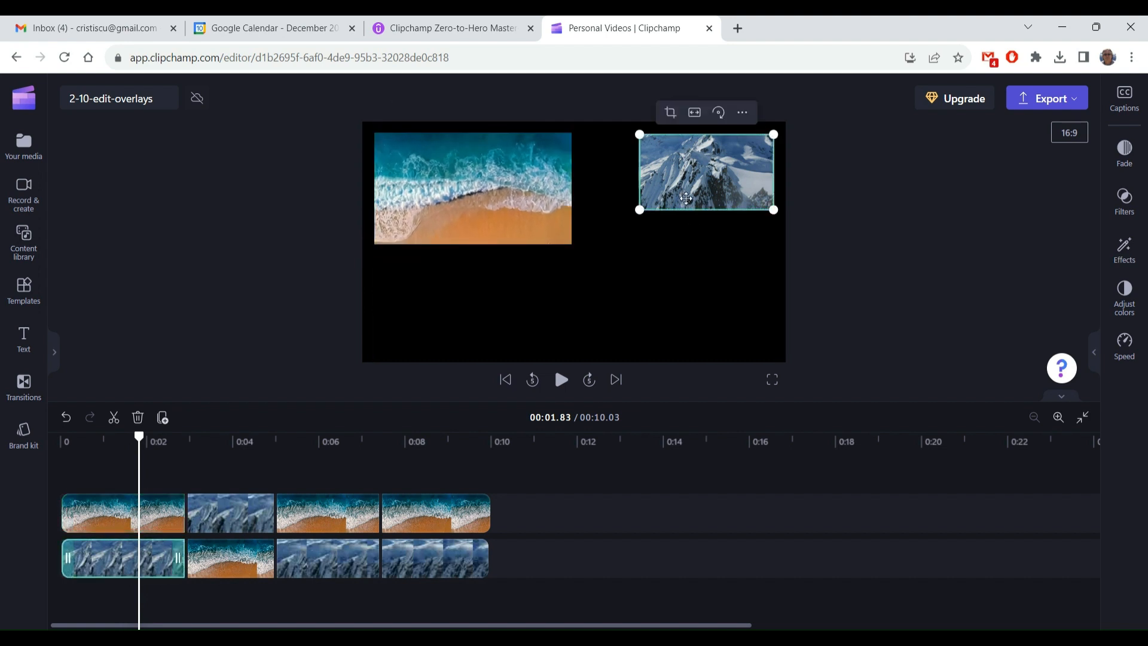
left_click_drag(685, 199, 635, 198)
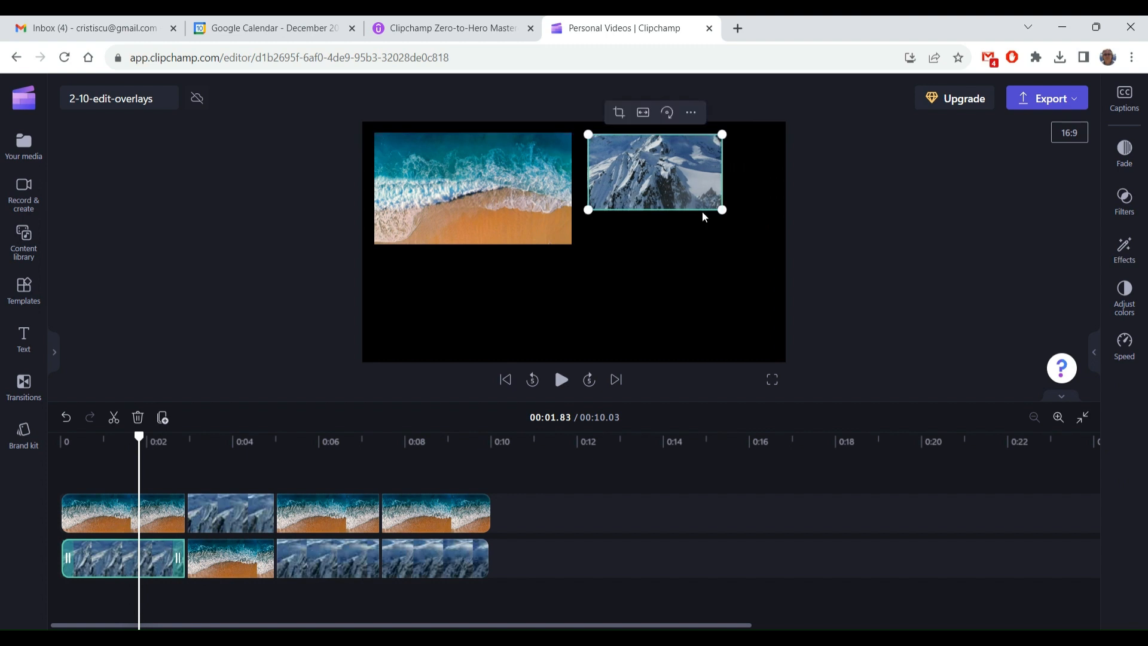
mouse_move(722, 209)
left_mouse_down()
mouse_move(780, 268)
mouse_move(710, 225)
left_mouse_up()
left_click_drag(774, 241, 777, 243)
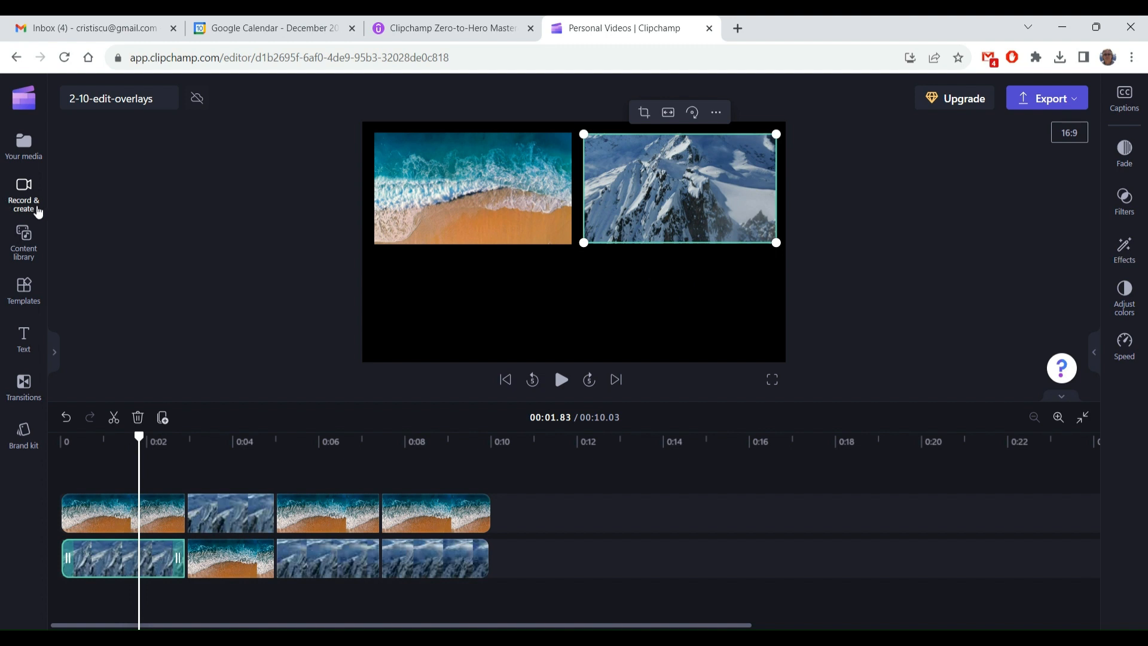
Step: Clear the old waves search in the content library, widen the library area and show only Backgrounds
left_click(36, 207)
left_click(23, 242)
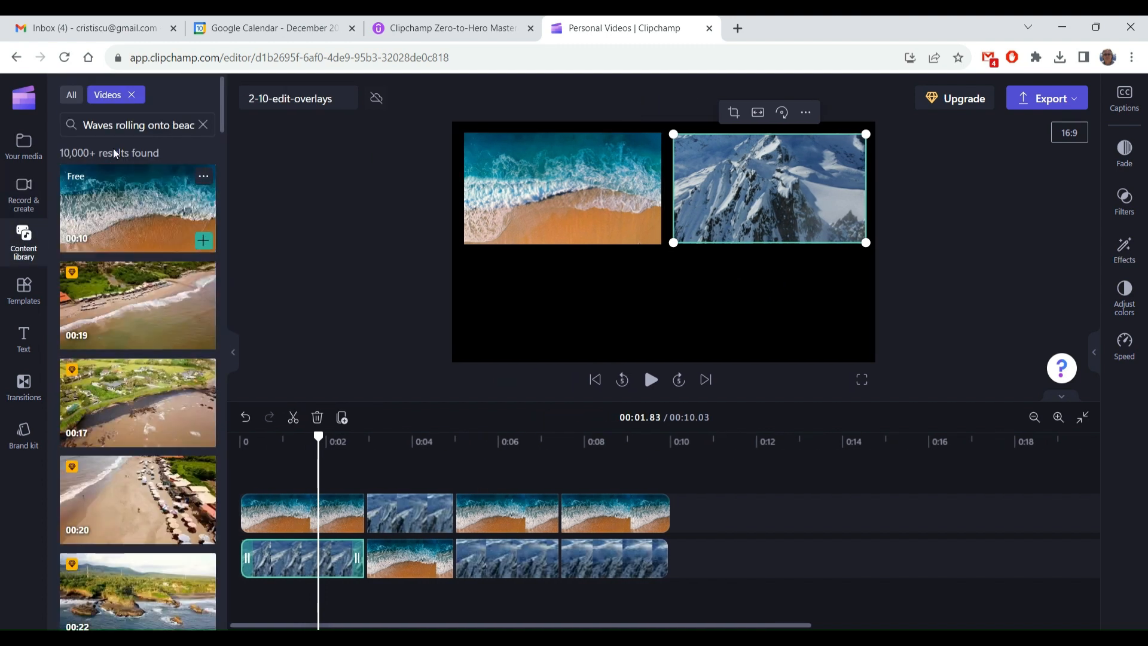
left_click(131, 95)
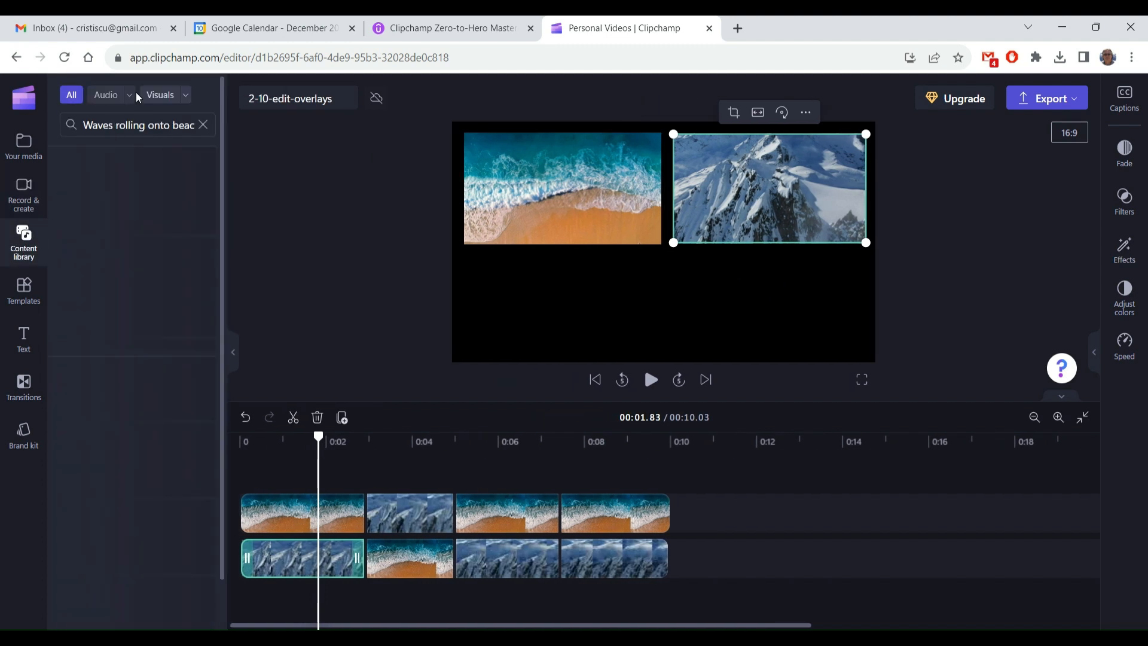
left_click(185, 94)
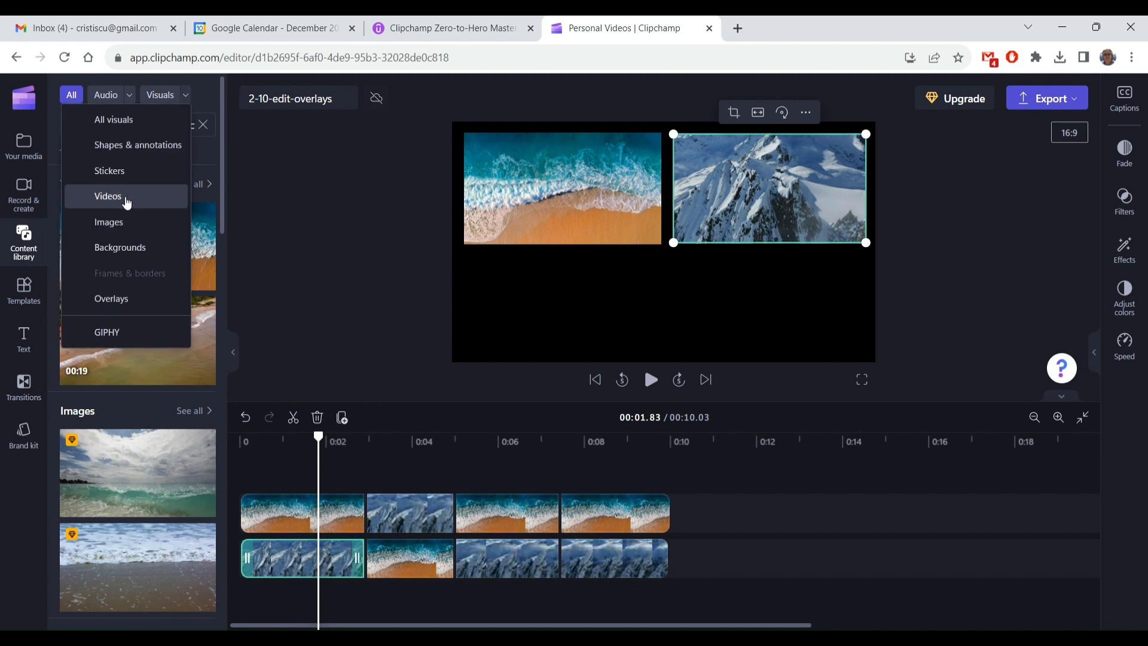
left_click(131, 254)
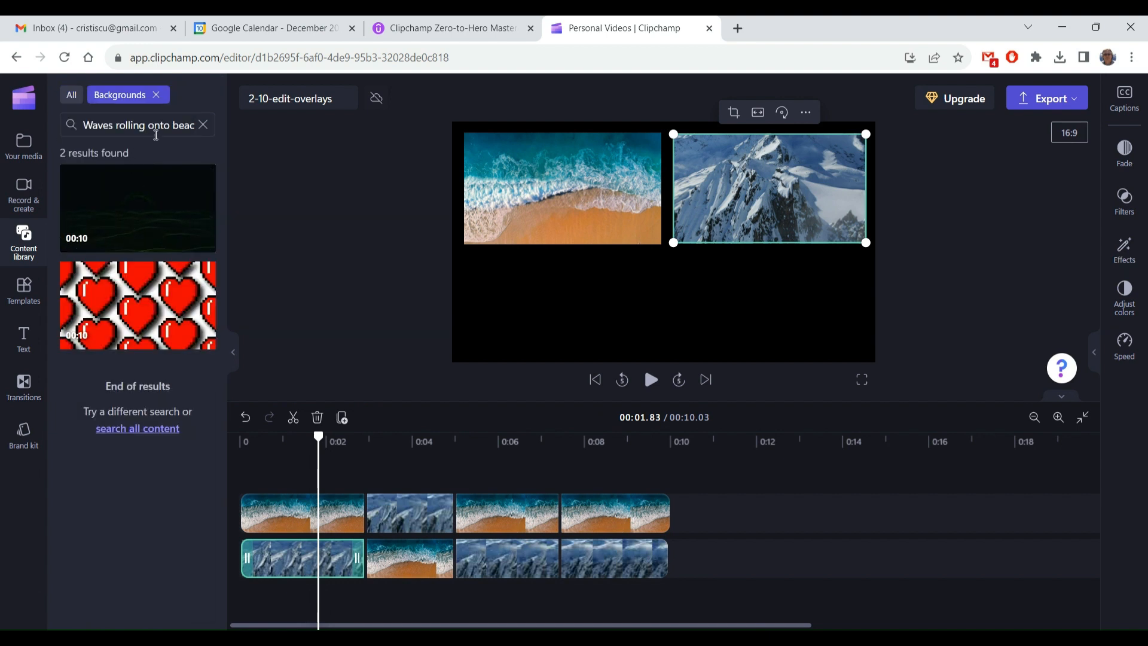
left_click(204, 125)
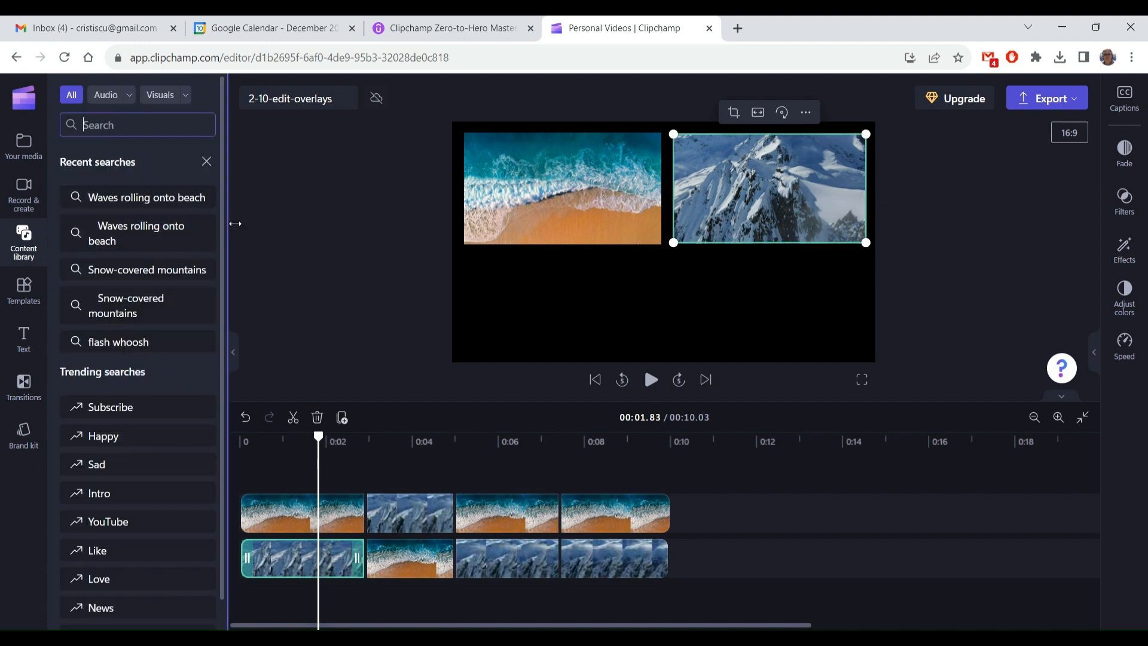
left_click_drag(235, 224, 366, 221)
left_click(182, 95)
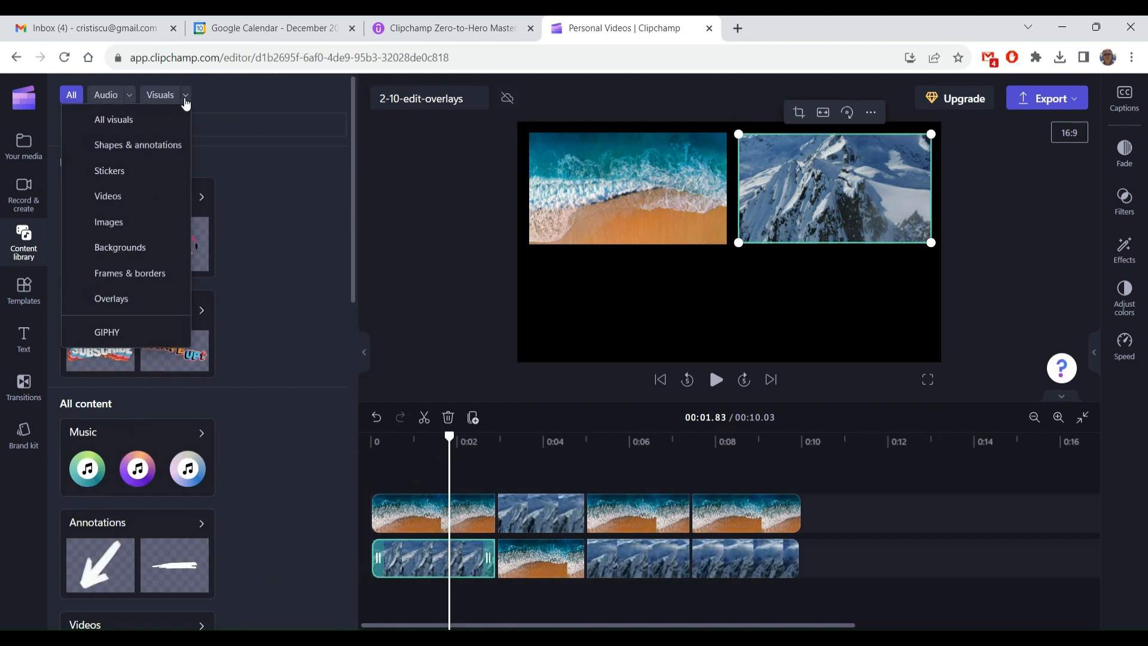
left_click(144, 248)
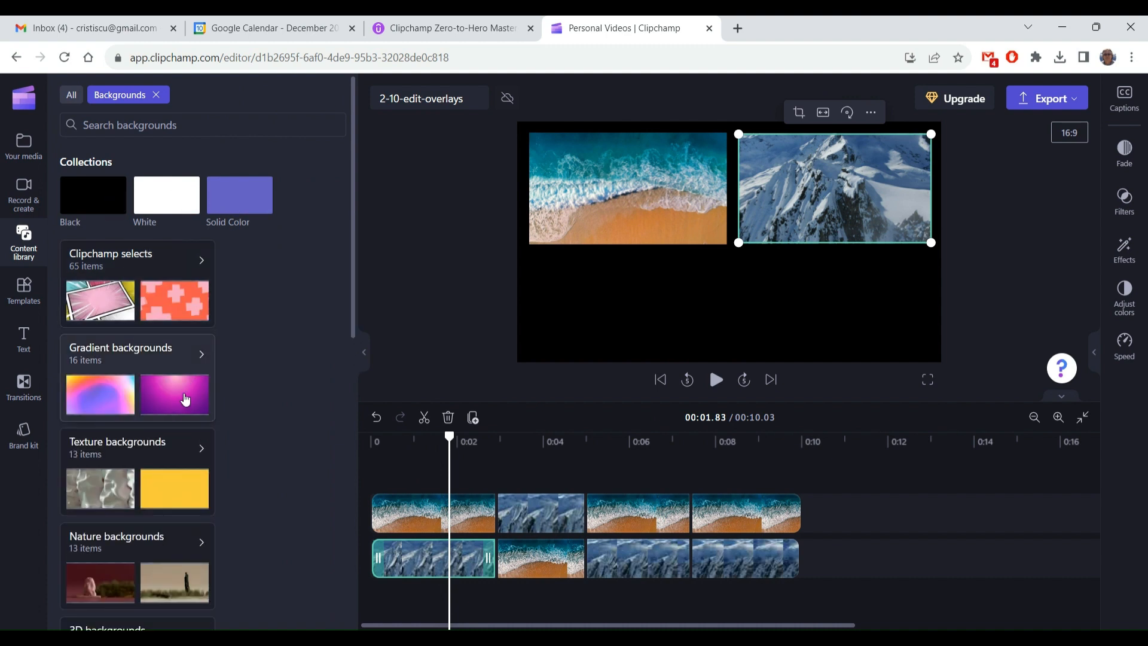
Step: Add the dark purple background from Gradient backgrounds on a new track beneath both video tracks and extend it to their end
left_click(186, 394)
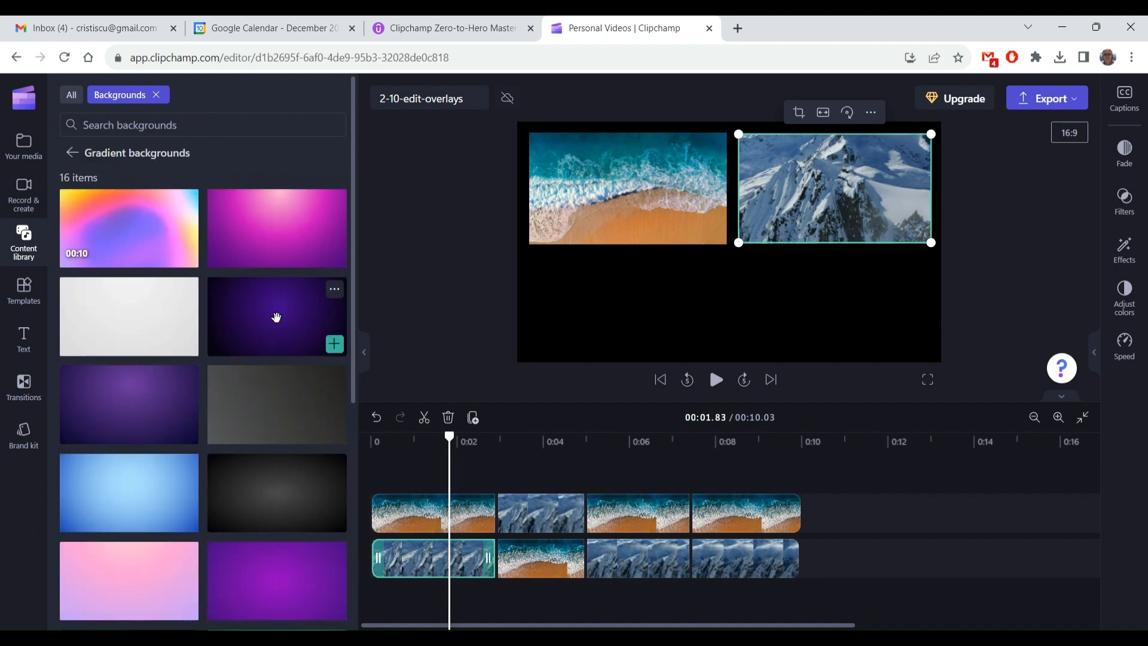
left_click_drag(300, 338, 433, 594)
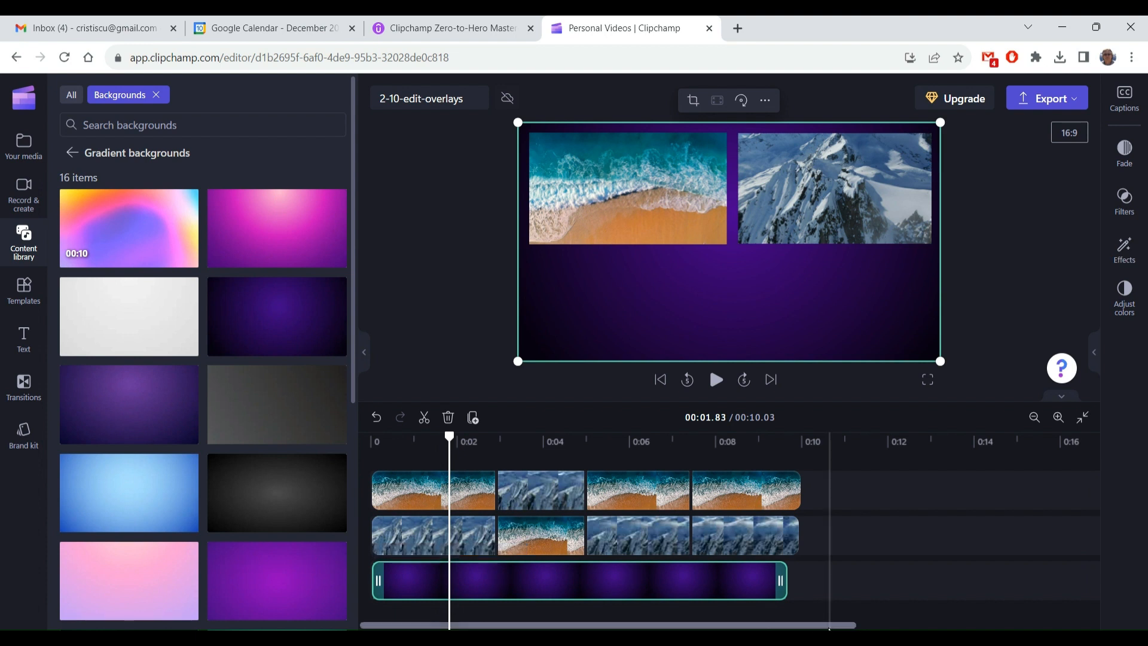
mouse_move(780, 580)
left_mouse_down()
mouse_move(1063, 588)
mouse_move(652, 592)
mouse_move(791, 589)
left_mouse_up()
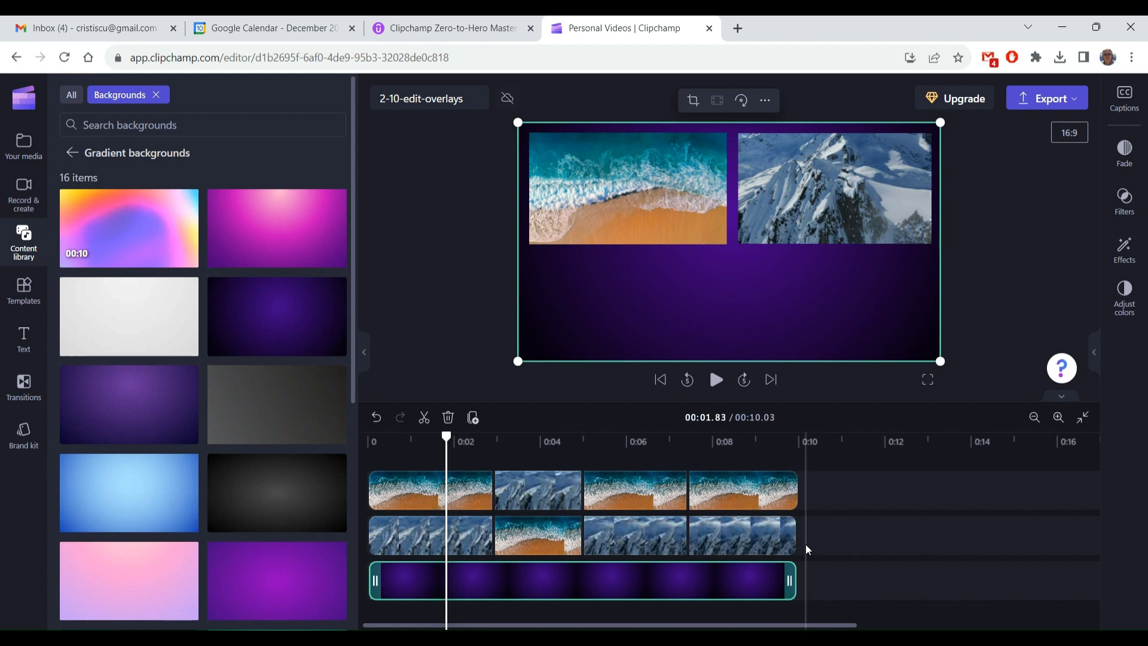
Step: Preview the two insets over the gradient background, restart playback from the beginning and pause at about 1.3 seconds
left_click(712, 381)
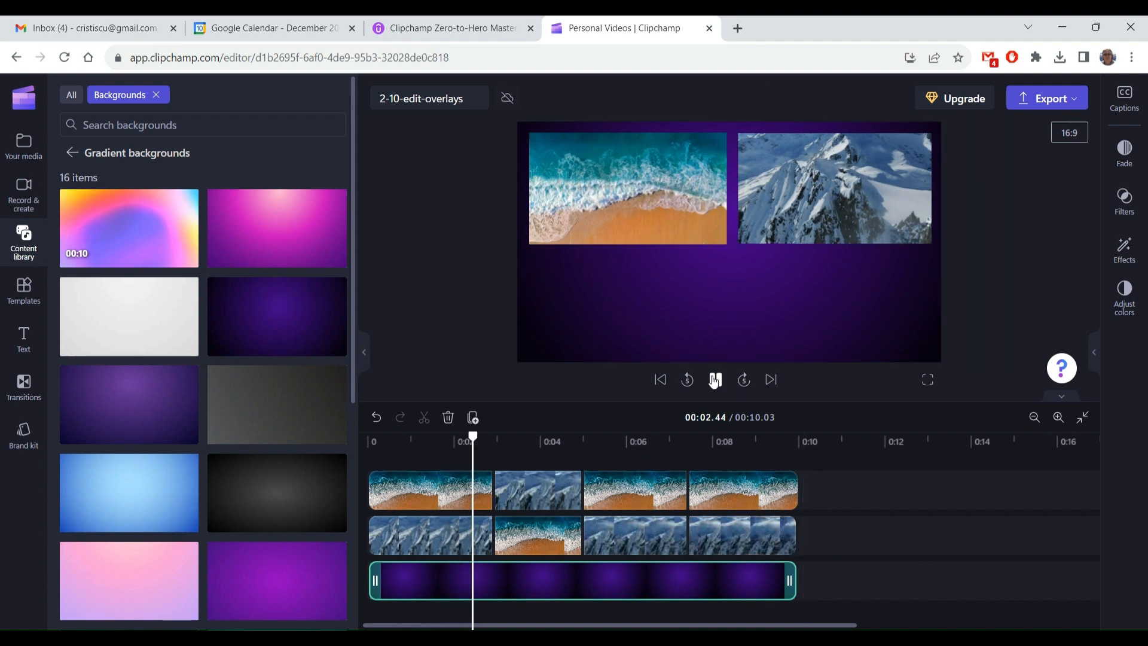
left_click(662, 380)
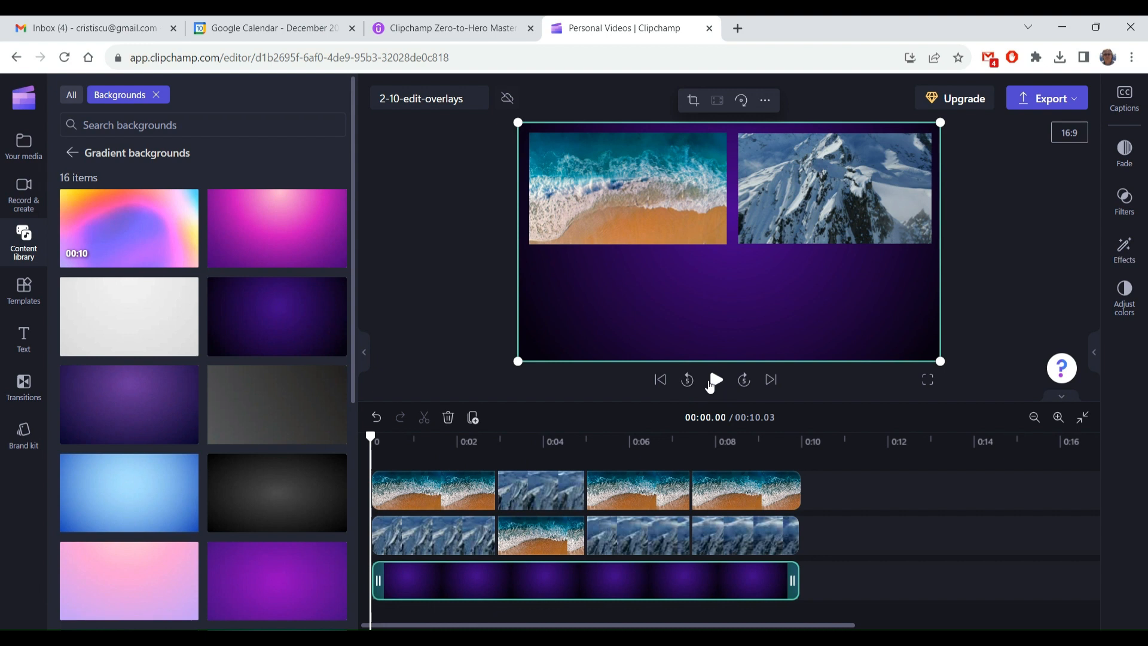
left_click(715, 380)
left_click(715, 381)
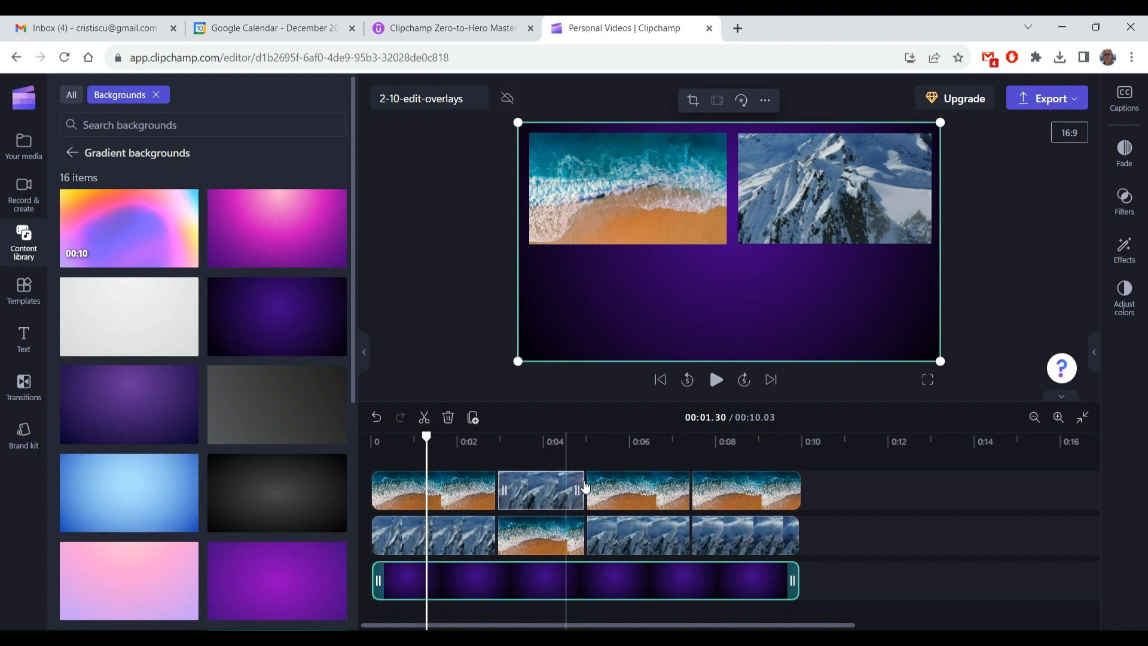
mouse_move(585, 513)
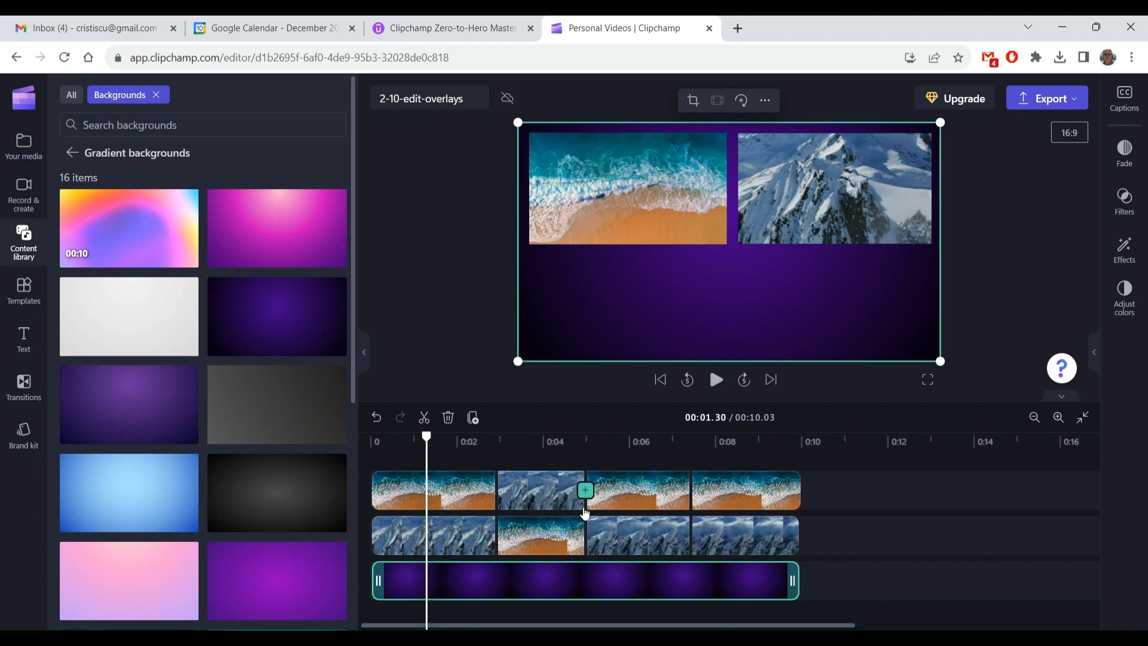